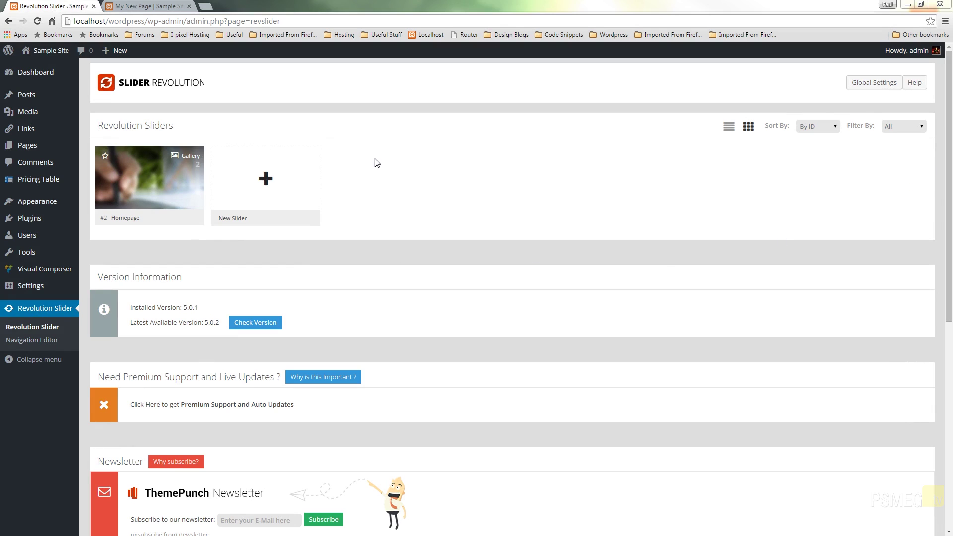
Switch the slider overview to list rows, then back to tiles.
{"action": "left_click_drag", "start_coordinate": [943, 190], "coordinate": [931, 174]}
{"action": "mouse_move", "coordinate": [265, 179]}
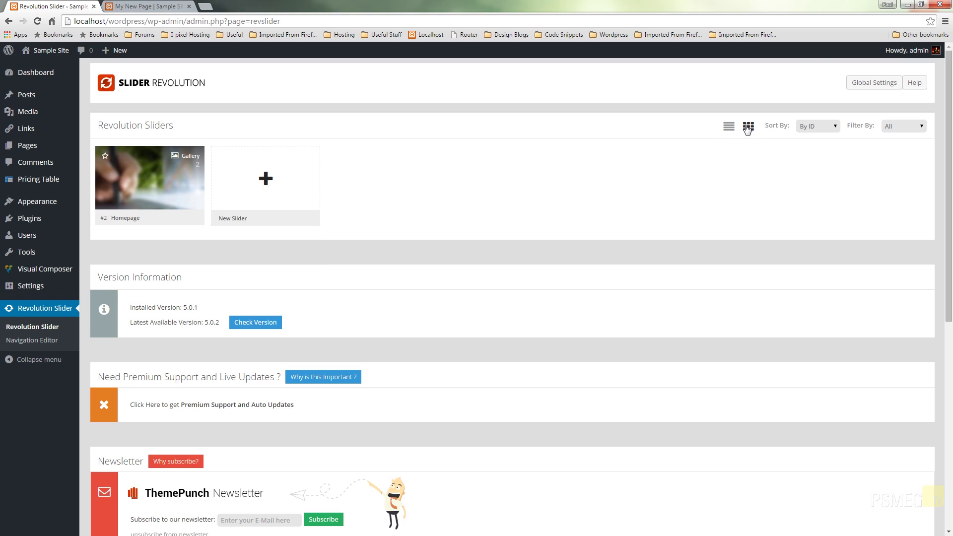
{"action": "left_click", "coordinate": [728, 127]}
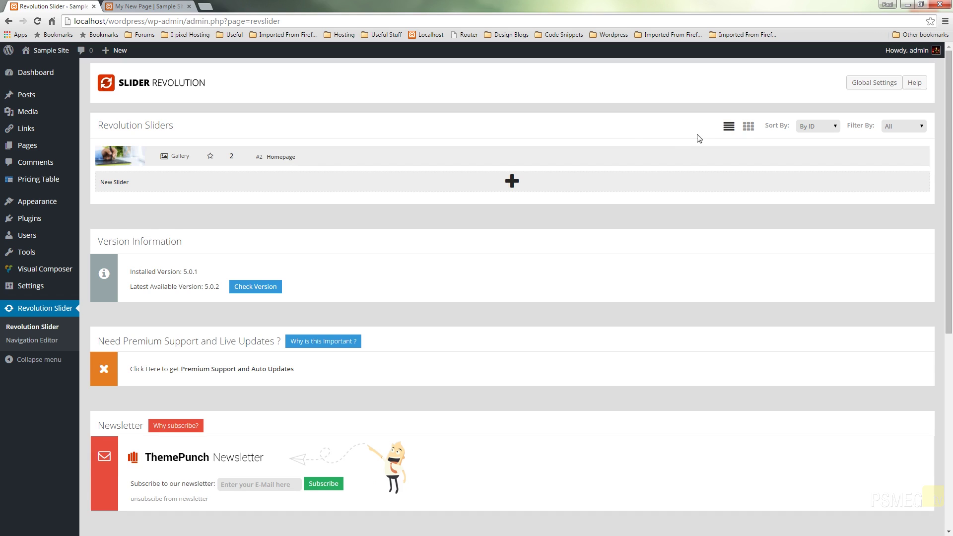
{"action": "left_click", "coordinate": [748, 127]}
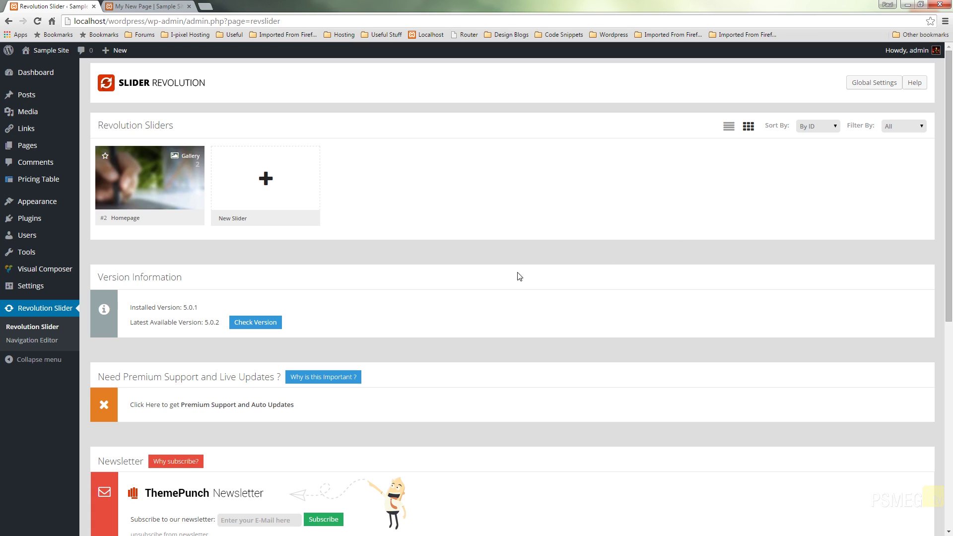
Open the Homepage slider's Edit Slider page and scroll down to the slider type presets.
{"action": "mouse_move", "coordinate": [154, 205]}
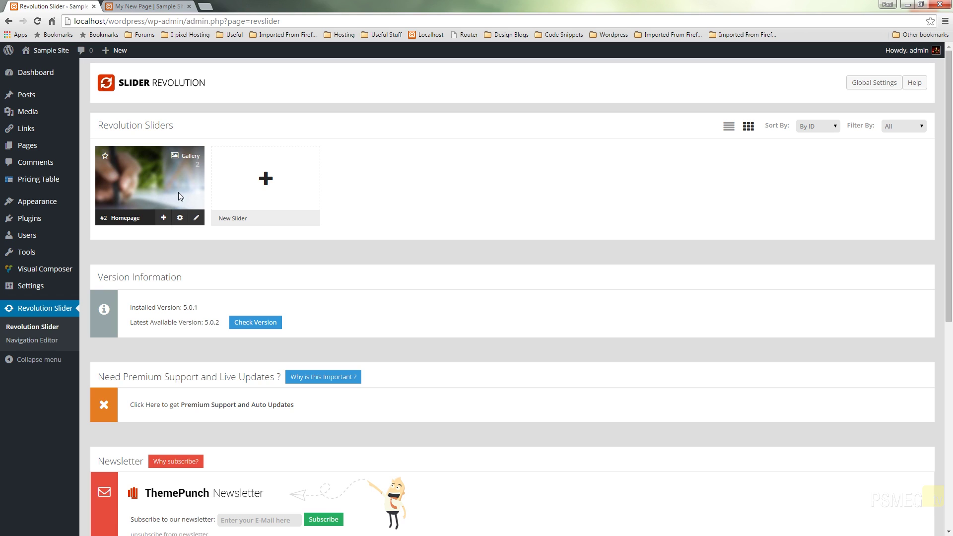
{"action": "left_click", "coordinate": [151, 220]}
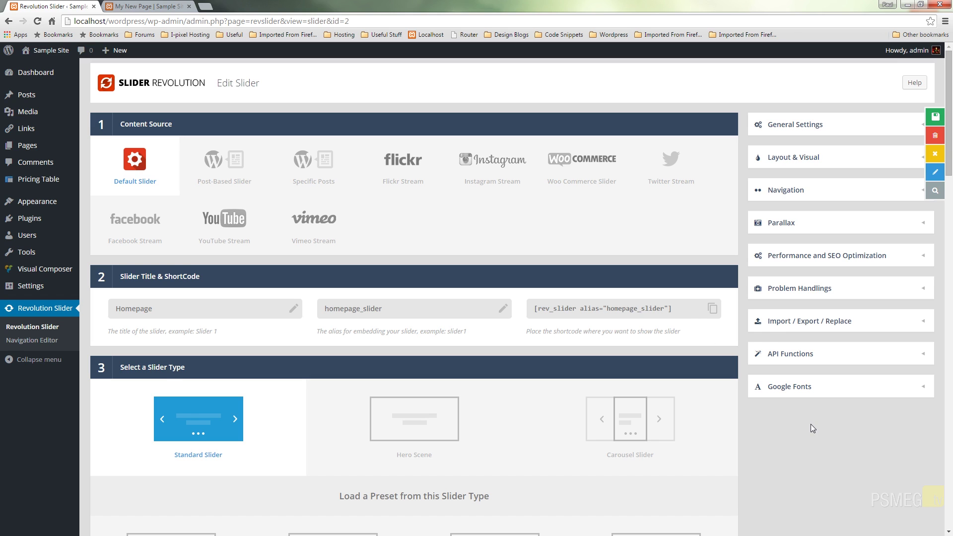
{"action": "scroll", "coordinate": [811, 426], "scroll_direction": "down", "scroll_amount": 4}
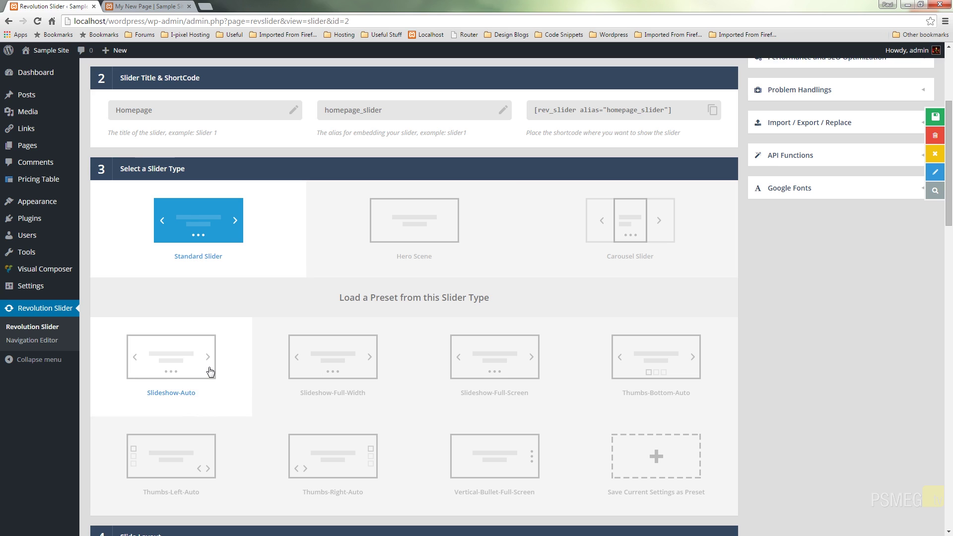
{"action": "scroll", "coordinate": [780, 374], "scroll_direction": "down", "scroll_amount": 2}
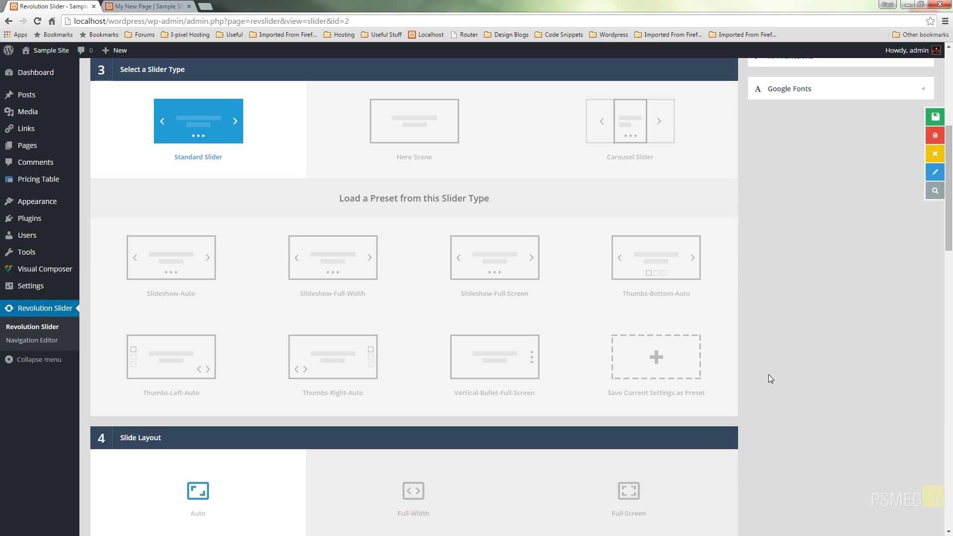
{"action": "left_click", "coordinate": [360, 166]}
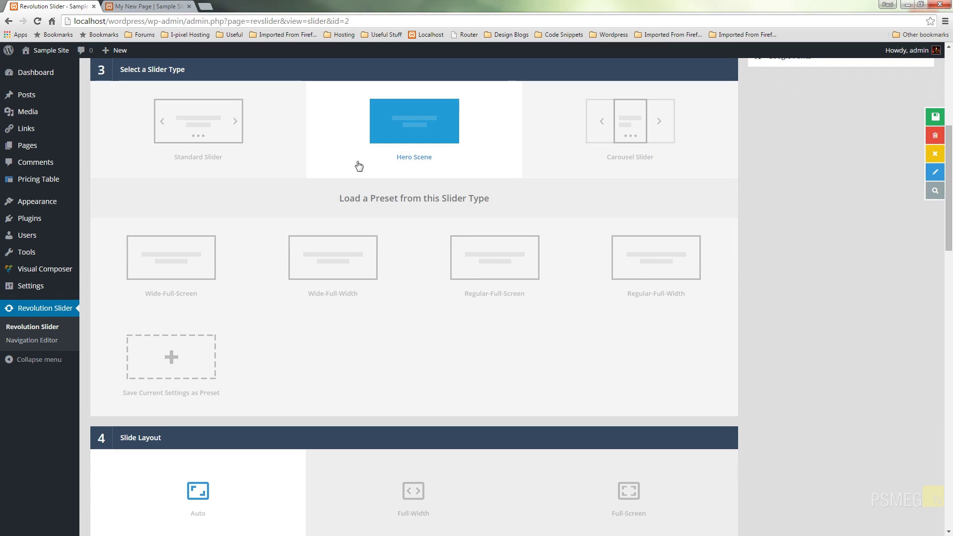
{"action": "left_click", "coordinate": [611, 168]}
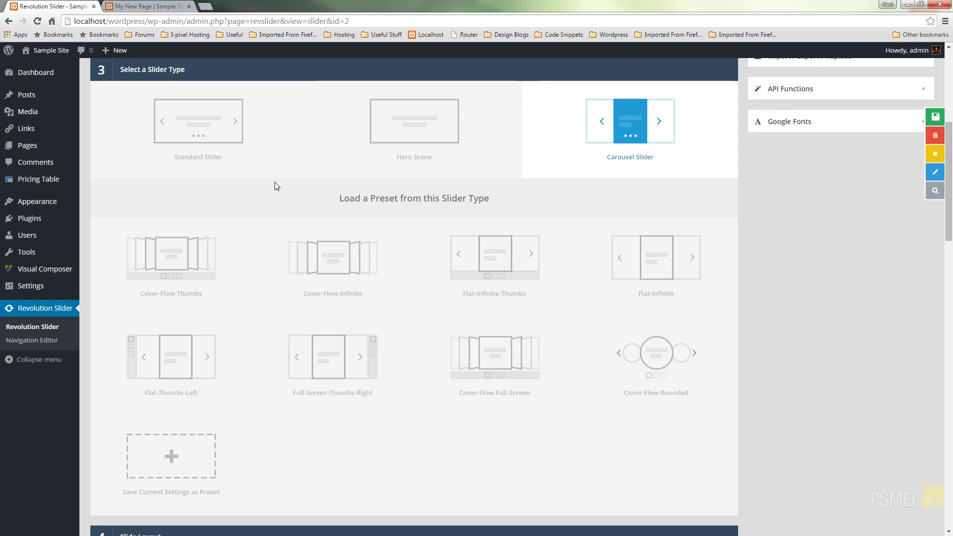
{"action": "left_click", "coordinate": [255, 172]}
{"action": "left_click", "coordinate": [494, 169]}
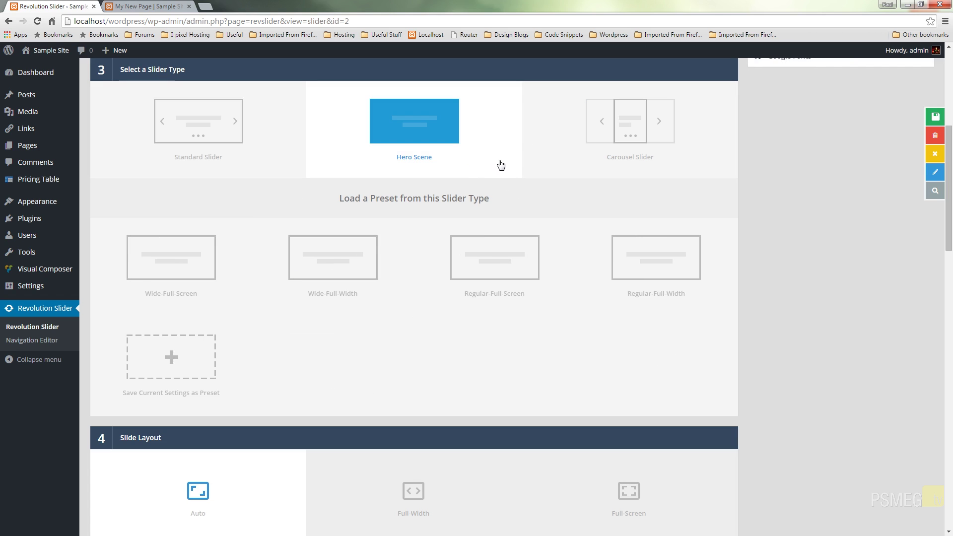
{"action": "left_click", "coordinate": [555, 169]}
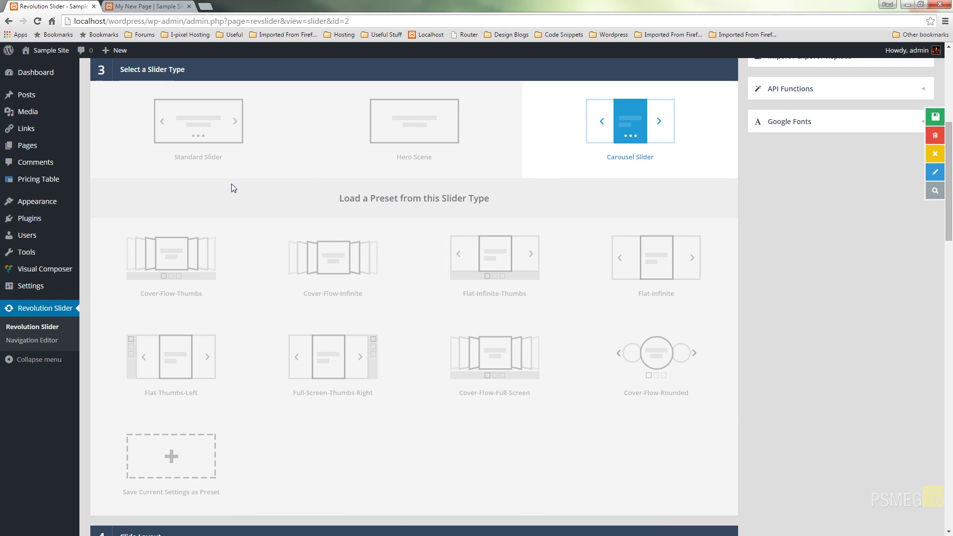
{"action": "left_click", "coordinate": [253, 172]}
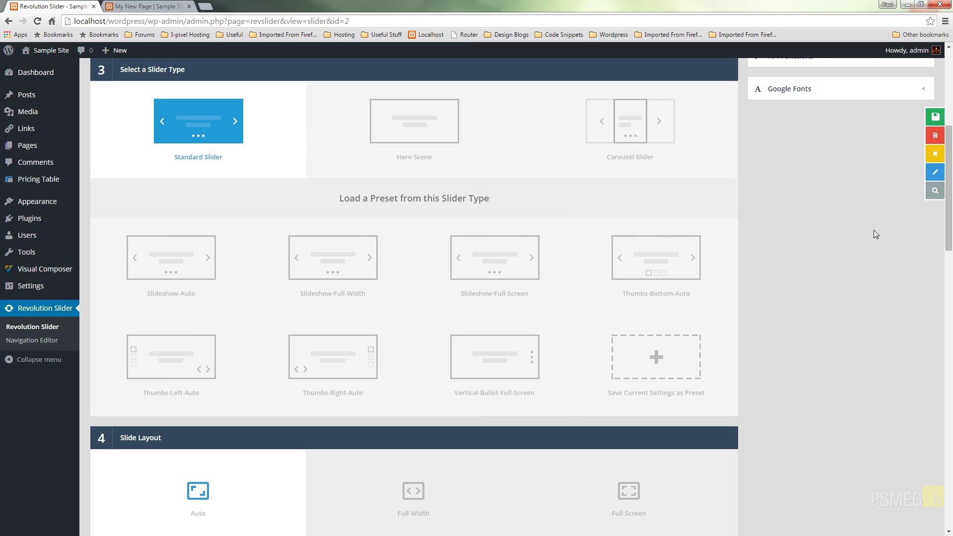
{"action": "left_click_drag", "start_coordinate": [949, 250], "coordinate": [949, 339]}
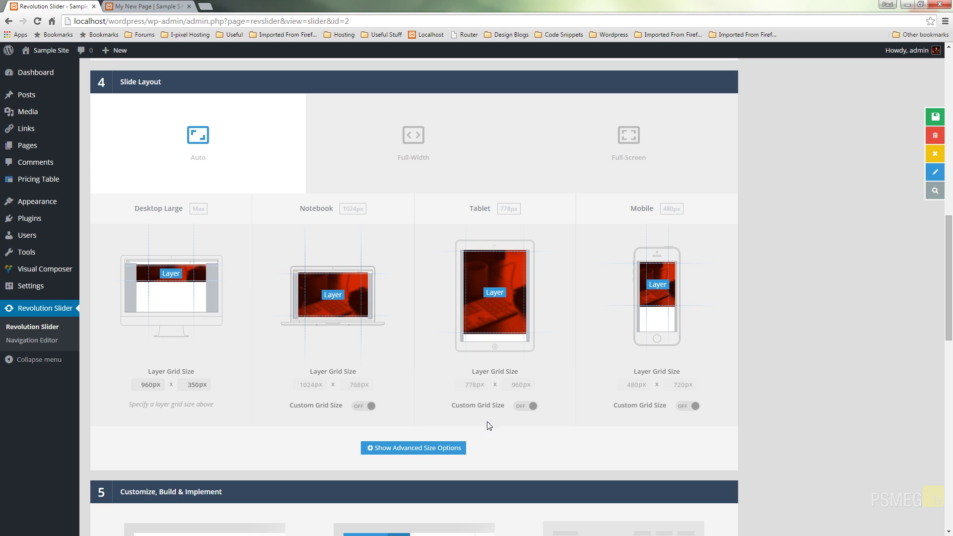
Expand the Overflow Hidden, Respect Aspect Ratio and minimum-height options, then scroll through sections 5–6.
{"action": "left_click", "coordinate": [411, 448]}
{"action": "scroll", "coordinate": [523, 434], "scroll_direction": "down", "scroll_amount": 1}
{"action": "scroll", "coordinate": [522, 434], "scroll_direction": "down", "scroll_amount": 3}
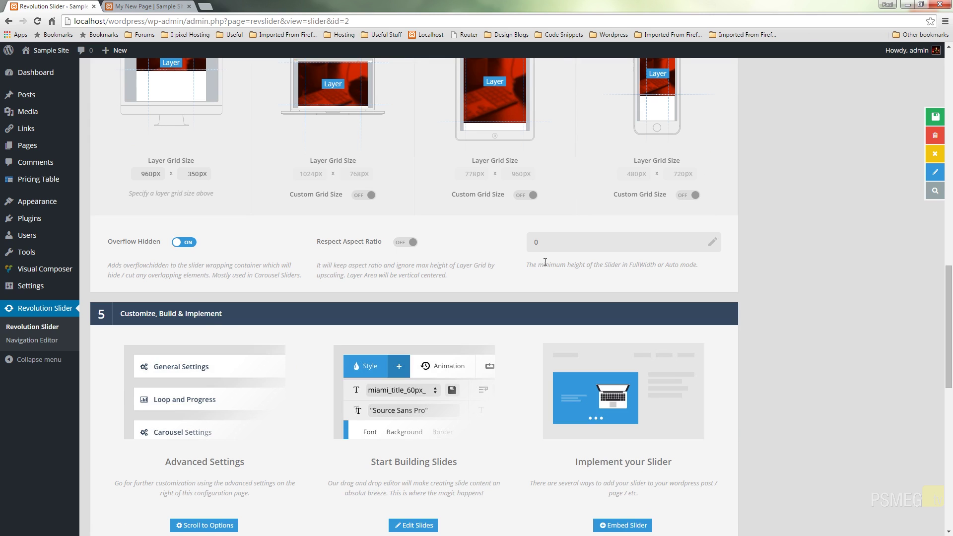
{"action": "scroll", "coordinate": [536, 265], "scroll_direction": "down", "scroll_amount": 4}
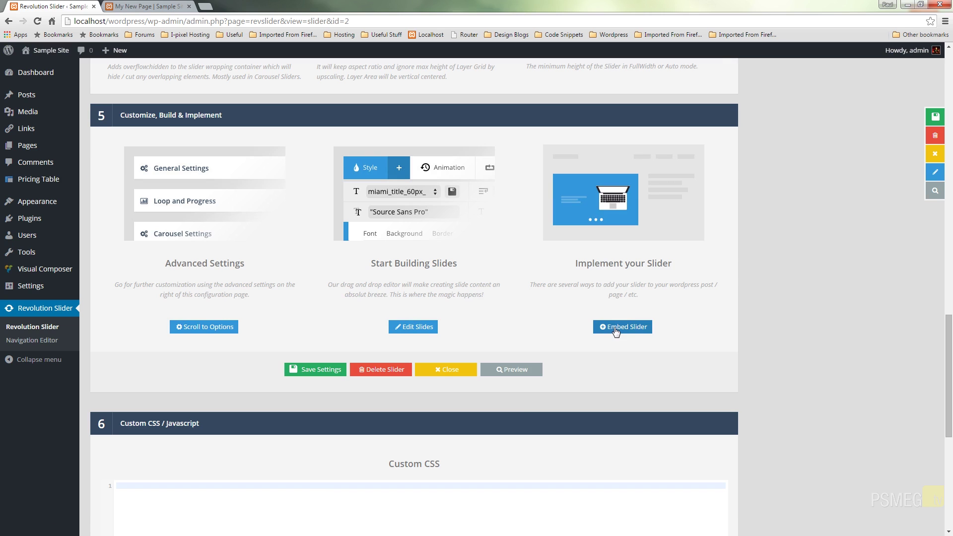
{"action": "scroll", "coordinate": [820, 377], "scroll_direction": "down", "scroll_amount": 6}
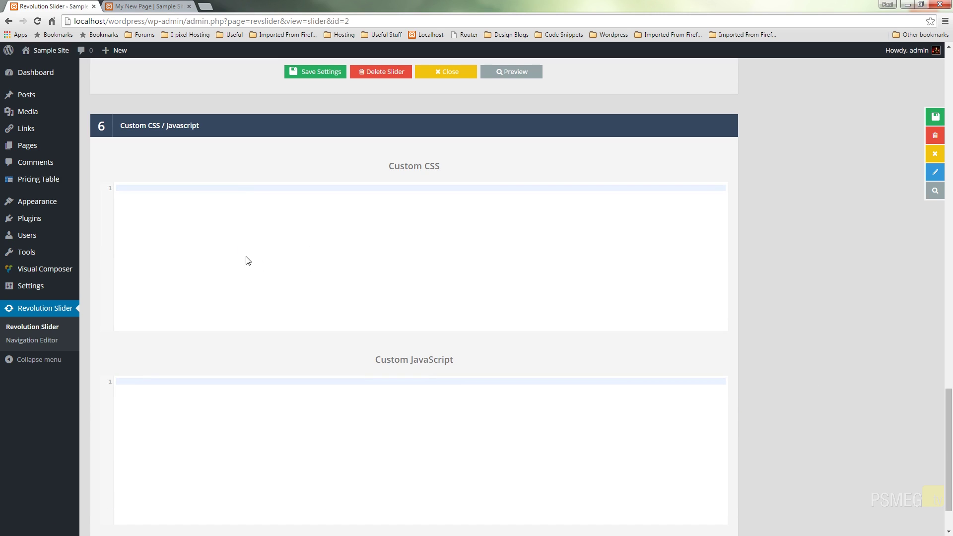
{"action": "scroll", "coordinate": [355, 426], "scroll_direction": "down", "scroll_amount": 2}
{"action": "scroll", "coordinate": [805, 347], "scroll_direction": "up", "scroll_amount": 10}
{"action": "scroll", "coordinate": [805, 346], "scroll_direction": "up", "scroll_amount": 15}
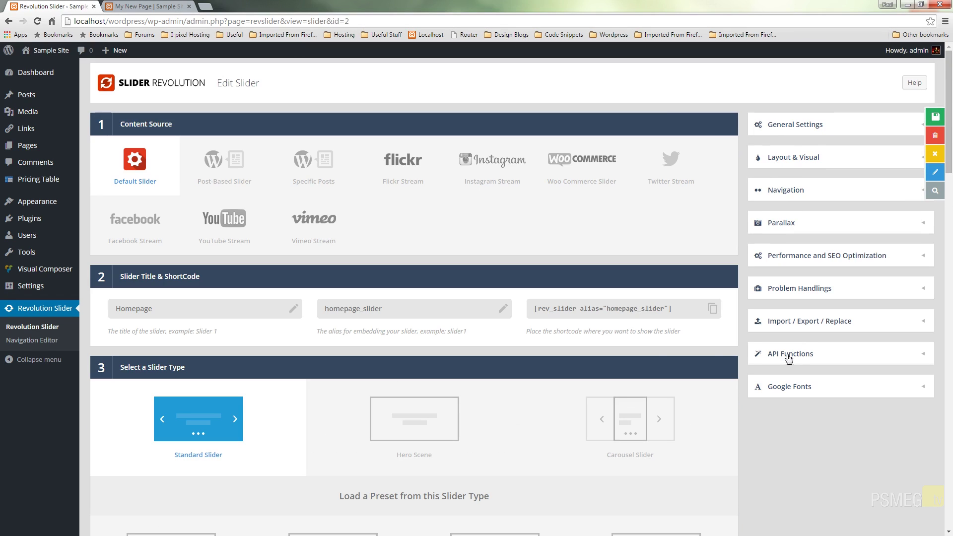
Browse General Settings: Defaults, Progress Bar, First Slide, Misc and slideshow behaviour tabs.
{"action": "left_click", "coordinate": [794, 129]}
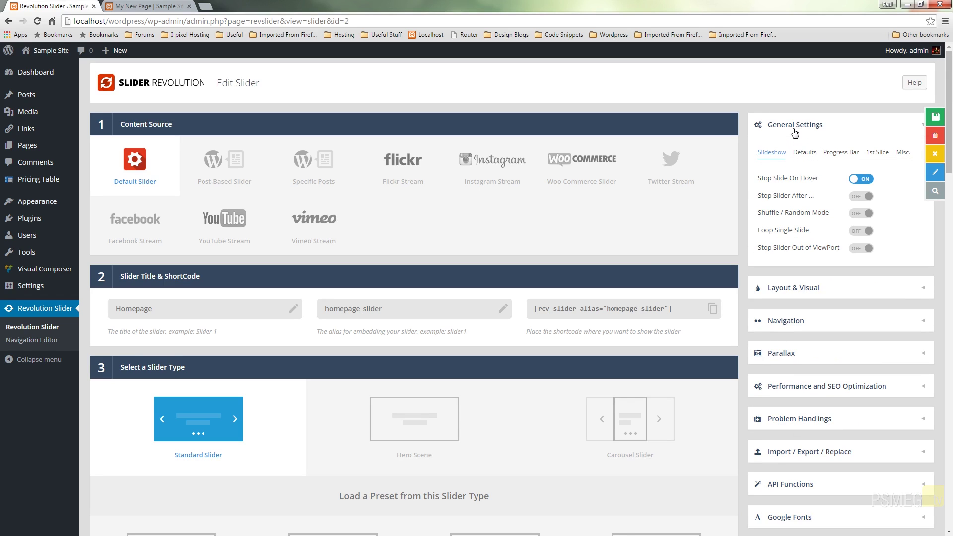
{"action": "left_click", "coordinate": [804, 152]}
{"action": "left_click", "coordinate": [851, 155]}
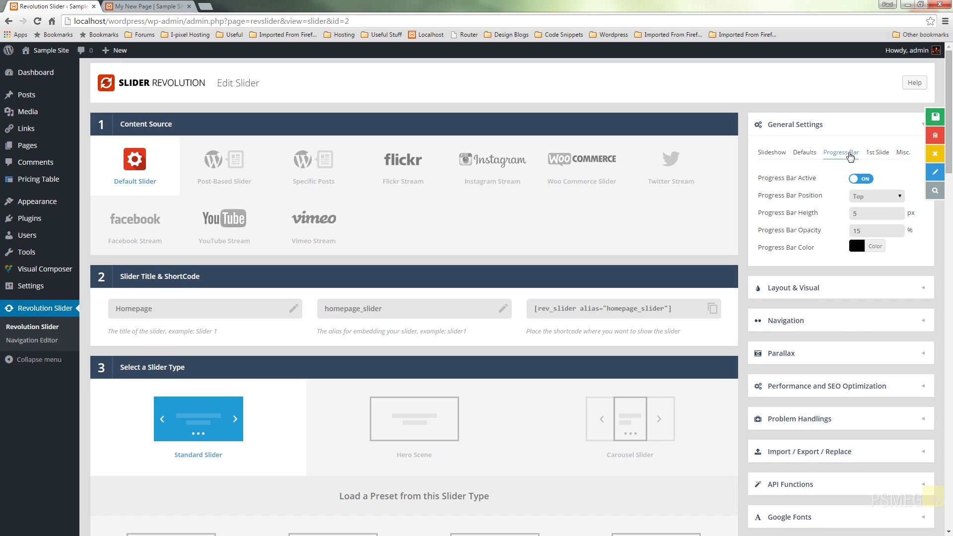
{"action": "left_click", "coordinate": [878, 152]}
{"action": "left_click", "coordinate": [903, 152]}
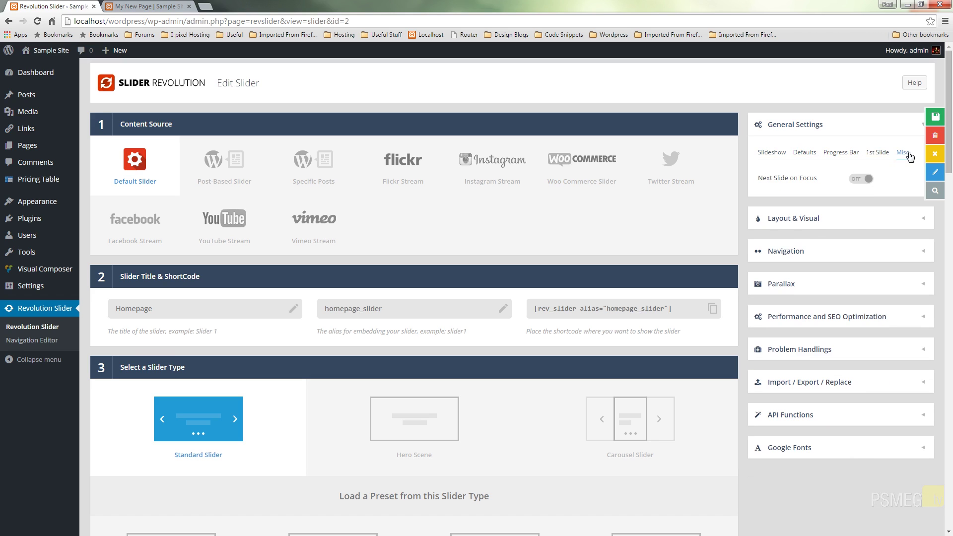
{"action": "left_click", "coordinate": [814, 155]}
{"action": "left_click", "coordinate": [782, 157]}
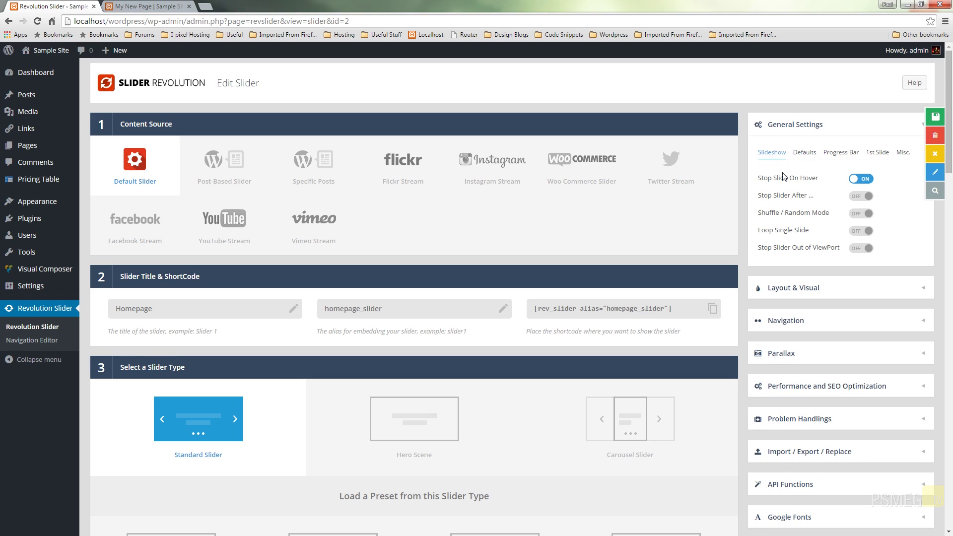
{"action": "mouse_move", "coordinate": [785, 193]}
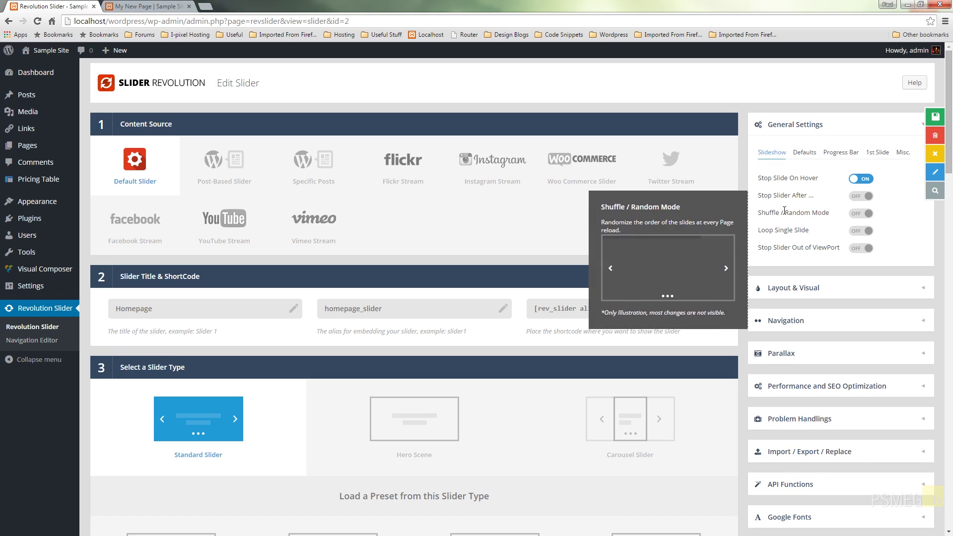
{"action": "mouse_move", "coordinate": [783, 250]}
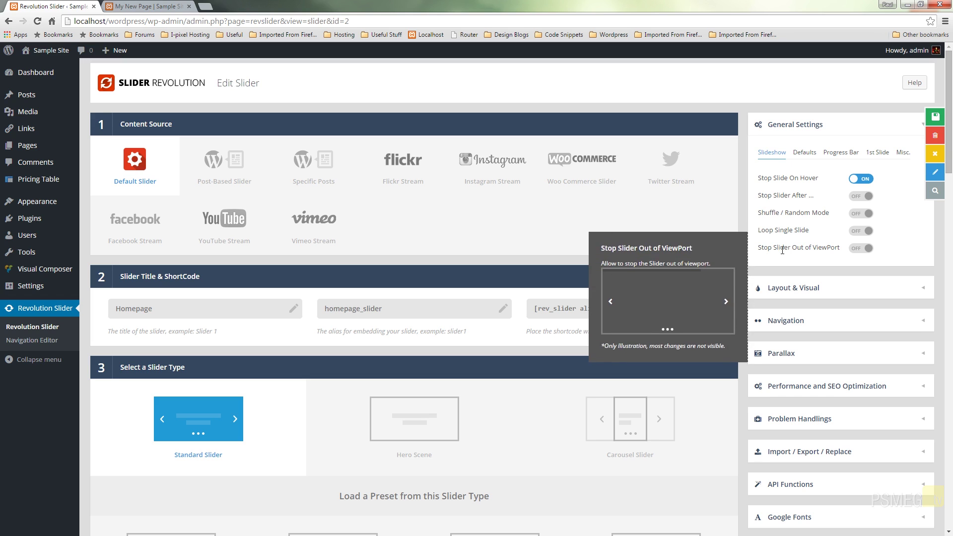
Review the default slide settings (9000 ms, Fade transition) and expand Layout & Visual.
{"action": "left_click", "coordinate": [804, 152]}
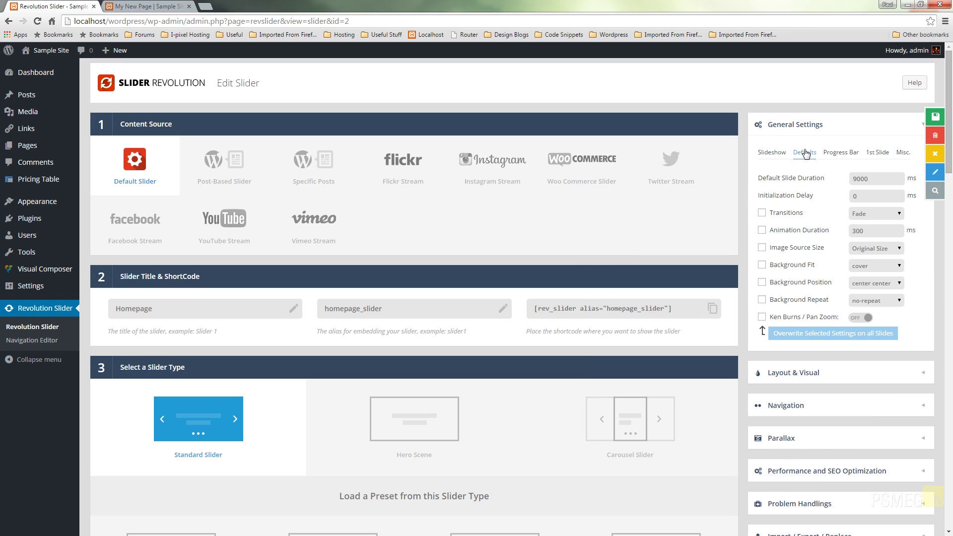
{"action": "mouse_move", "coordinate": [782, 196]}
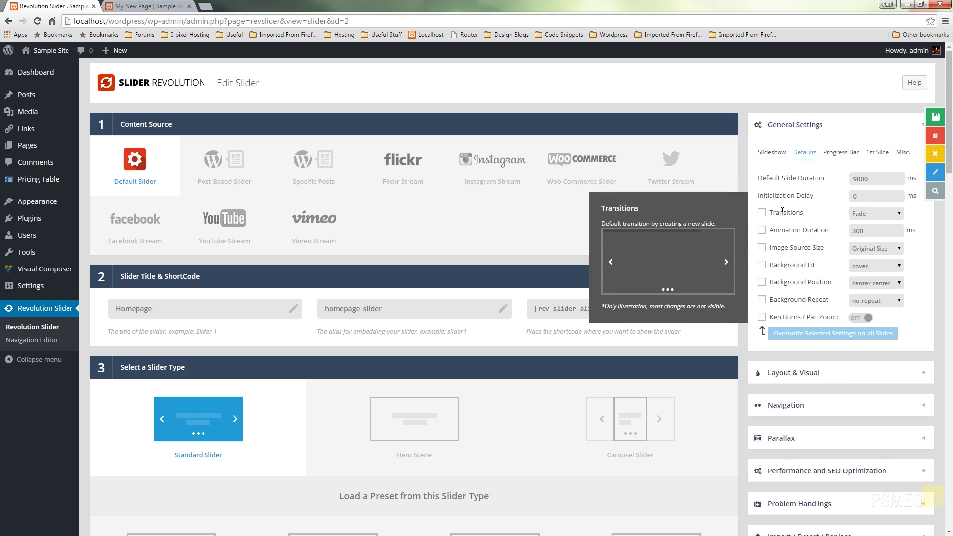
{"action": "mouse_move", "coordinate": [784, 248]}
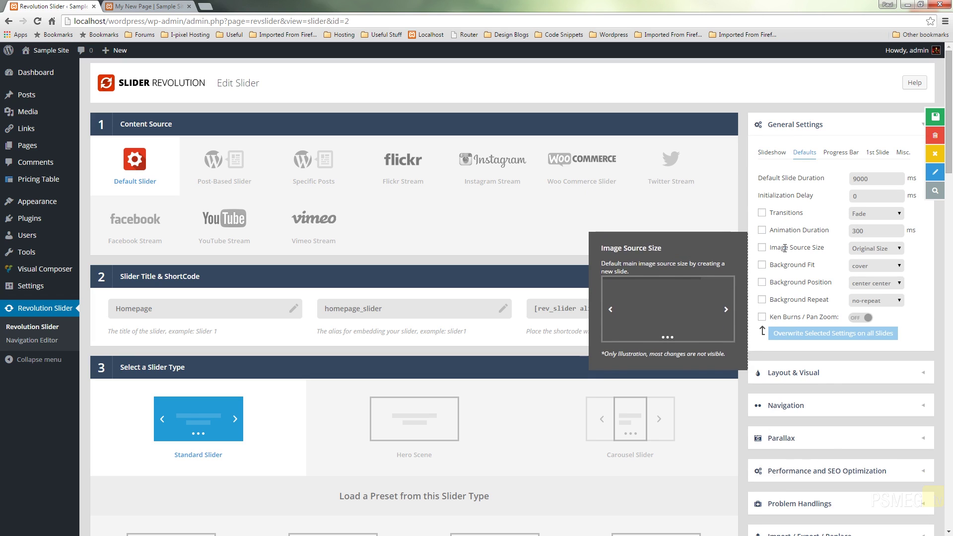
{"action": "mouse_move", "coordinate": [785, 265]}
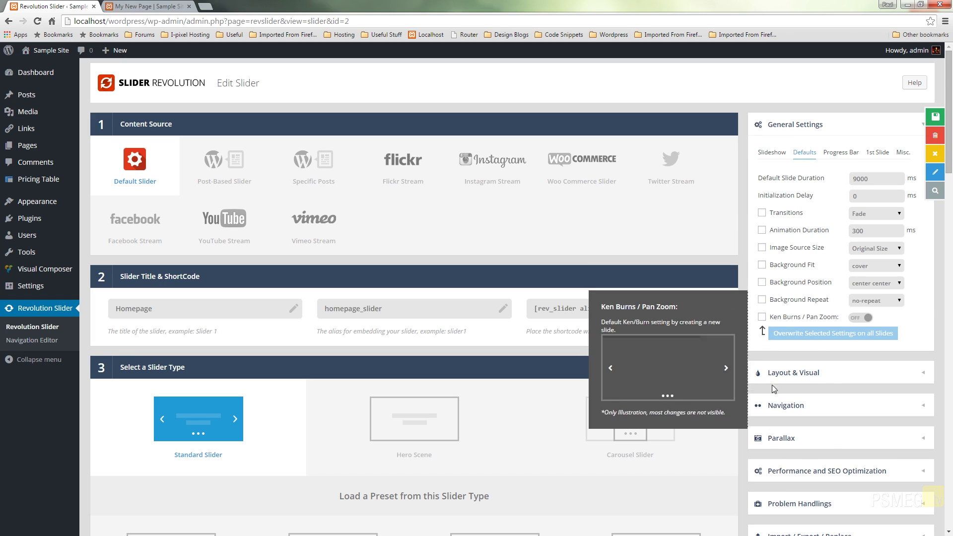
{"action": "left_click", "coordinate": [810, 372]}
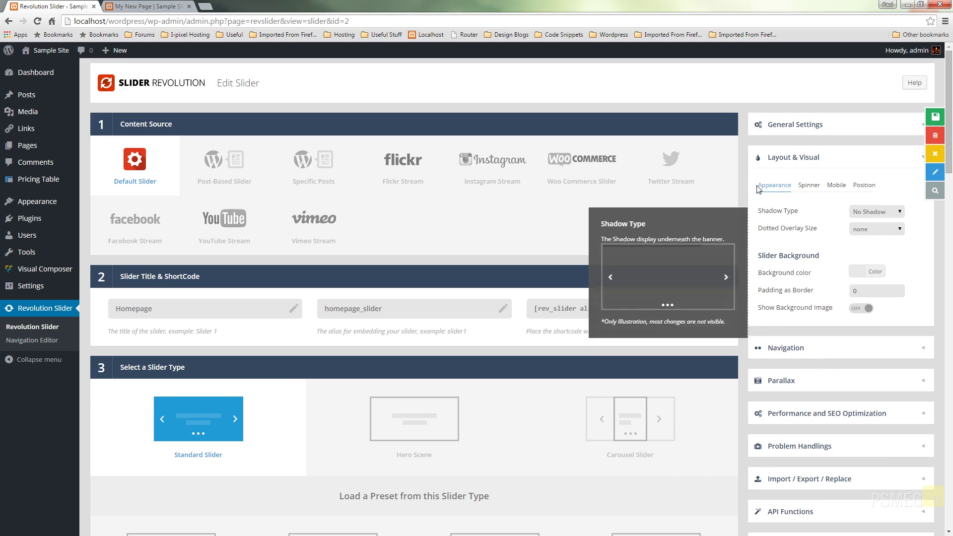
Collapse Layout & Visual and scroll through the Homepage slider's settings page.
{"action": "left_click", "coordinate": [914, 163]}
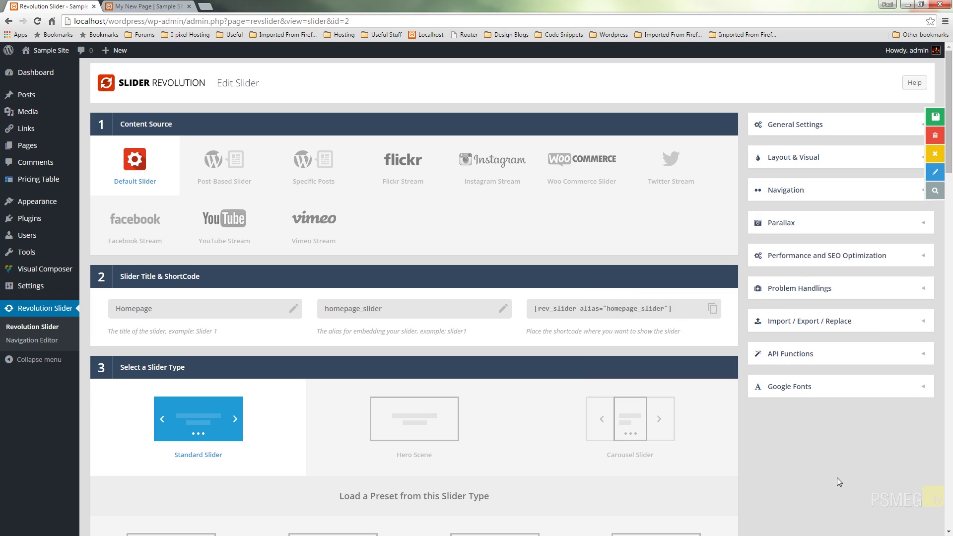
{"action": "scroll", "coordinate": [837, 477], "scroll_direction": "down", "scroll_amount": 8}
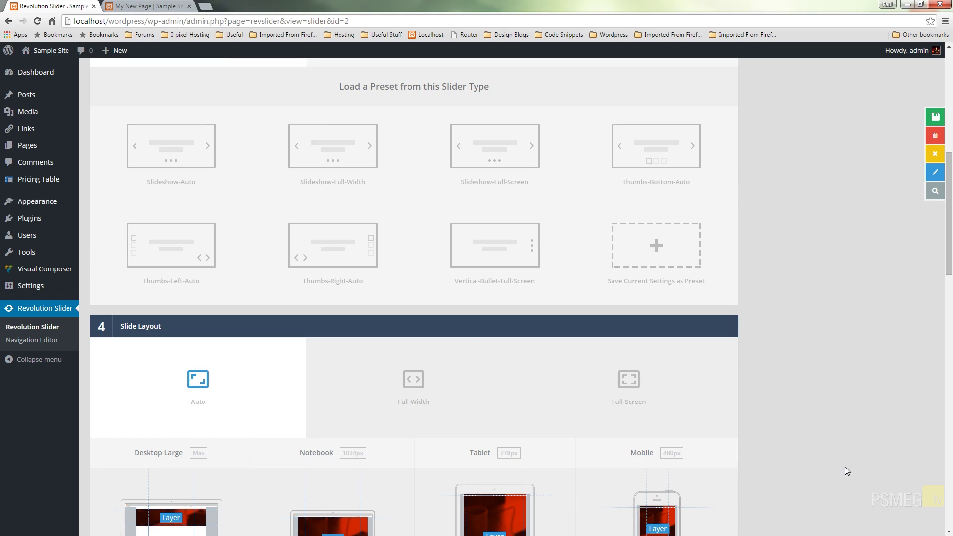
{"action": "scroll", "coordinate": [858, 452], "scroll_direction": "down", "scroll_amount": 3}
{"action": "scroll", "coordinate": [858, 452], "scroll_direction": "up", "scroll_amount": 11}
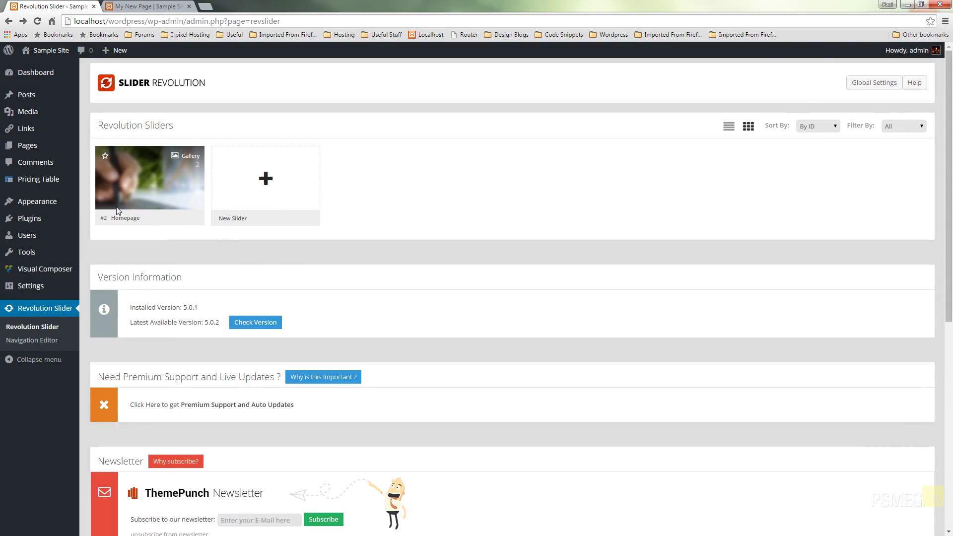
Open the Homepage slider's Slide 1 editor showing 'New Graphic Design Services' and 'Buy Me Now!'.
{"action": "mouse_move", "coordinate": [159, 183]}
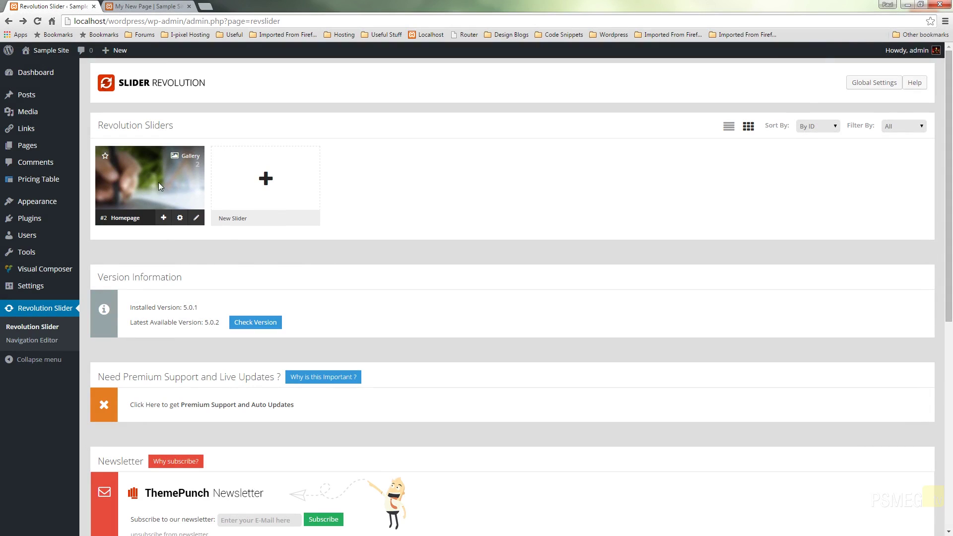
{"action": "left_click", "coordinate": [197, 220]}
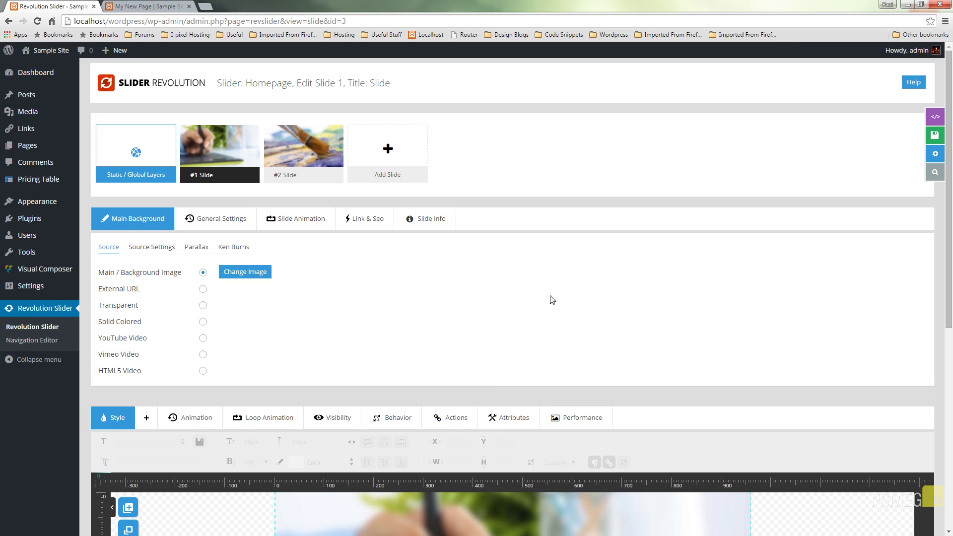
{"action": "scroll", "coordinate": [578, 311], "scroll_direction": "down", "scroll_amount": 4}
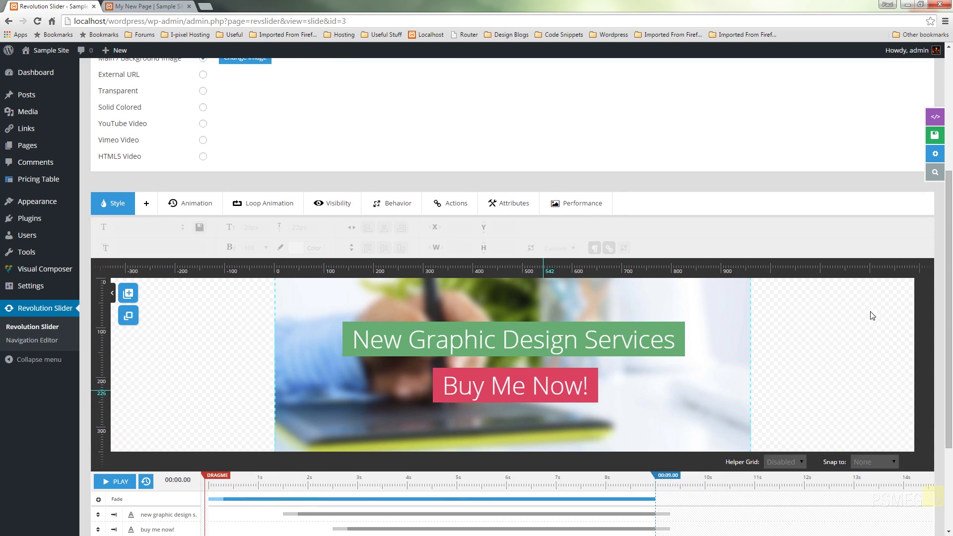
Select the 'New Graphic Design Services' layer and nudge the timeline playhead to inspect its timing.
{"action": "scroll", "coordinate": [596, 298], "scroll_direction": "down", "scroll_amount": 2}
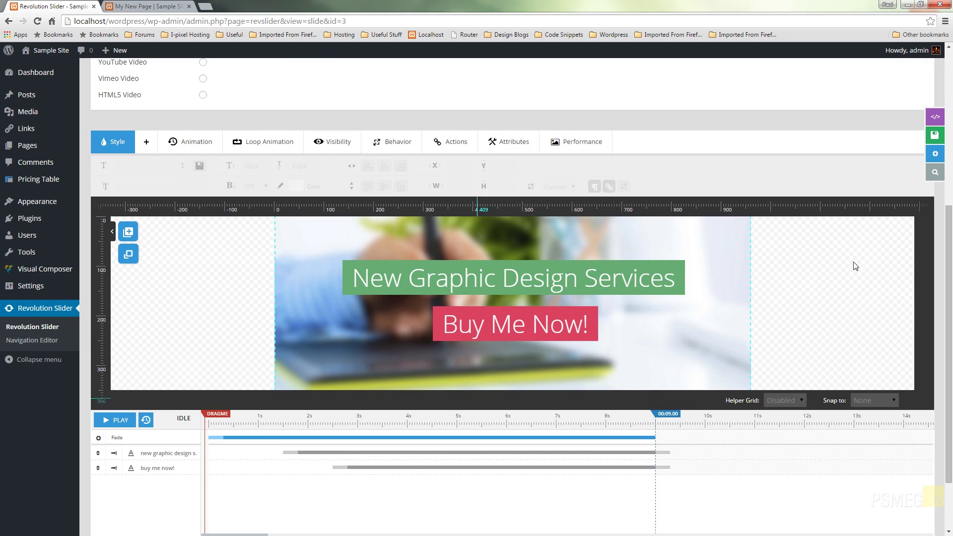
{"action": "scroll", "coordinate": [546, 298], "scroll_direction": "down", "scroll_amount": 1}
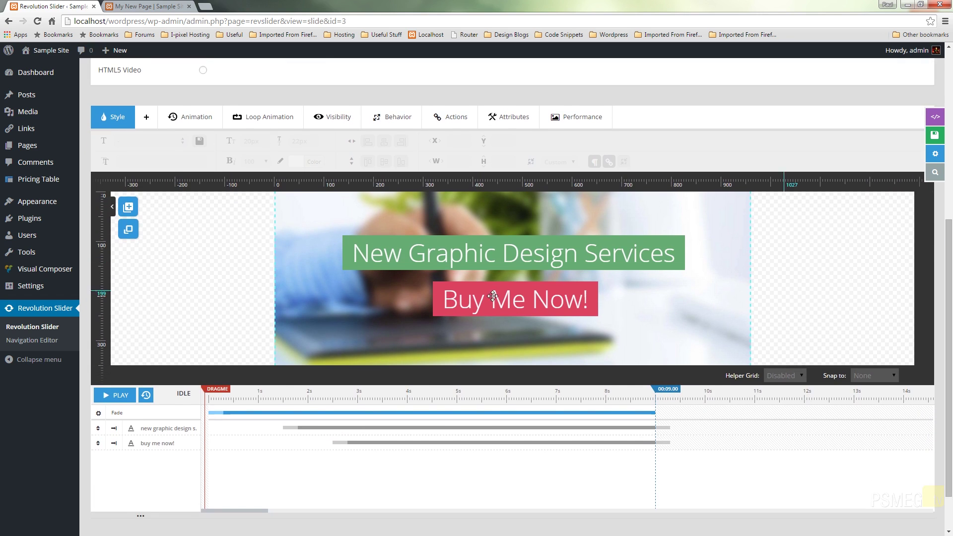
{"action": "left_click", "coordinate": [462, 256]}
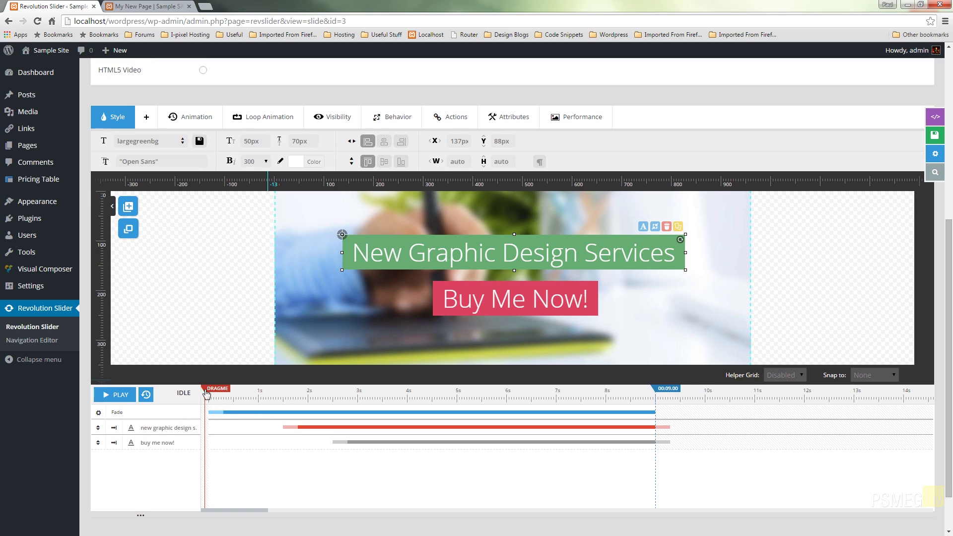
{"action": "mouse_move", "coordinate": [211, 392]}
{"action": "left_mouse_down"}
{"action": "mouse_move", "coordinate": [617, 396]}
{"action": "mouse_move", "coordinate": [204, 401]}
{"action": "left_mouse_up"}
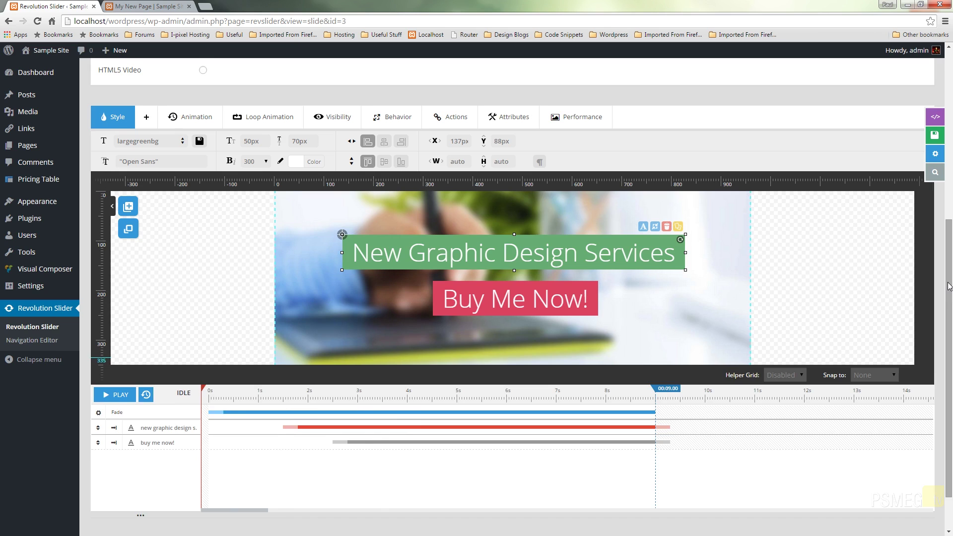
{"action": "left_click_drag", "start_coordinate": [949, 291], "coordinate": [949, 270]}
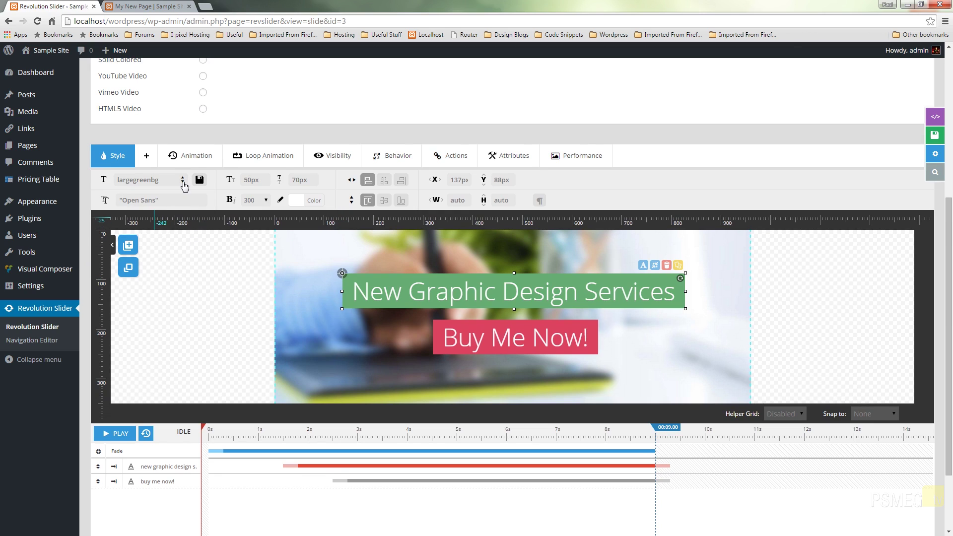
{"action": "left_click", "coordinate": [183, 180]}
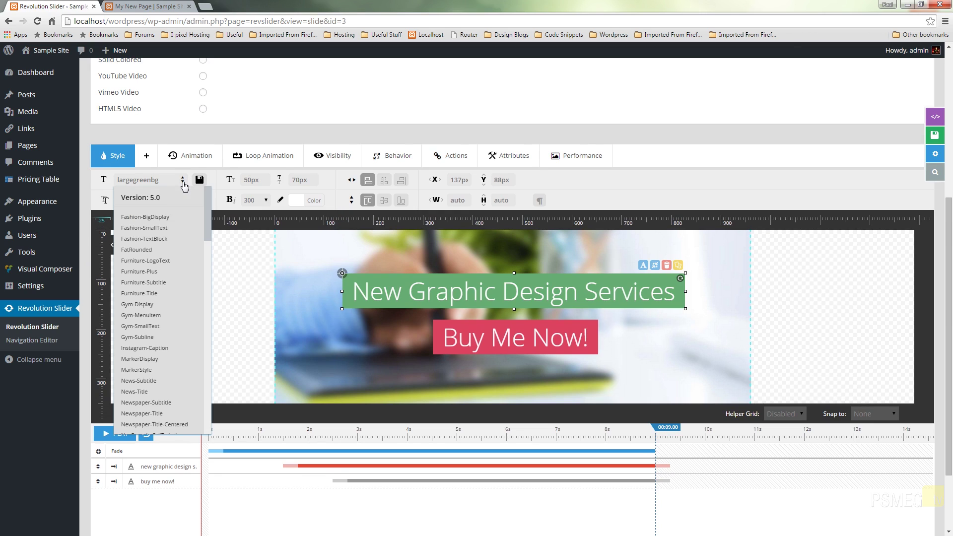
{"action": "left_click", "coordinate": [209, 136]}
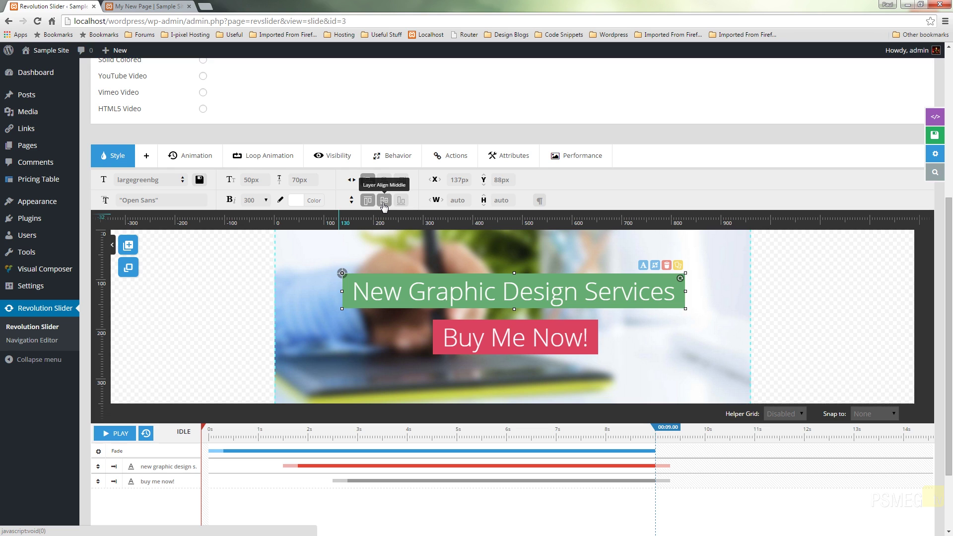
Review the main background's Source, Parallax and Ken Burns pan zoom settings.
{"action": "scroll", "coordinate": [461, 132], "scroll_direction": "up", "scroll_amount": 5}
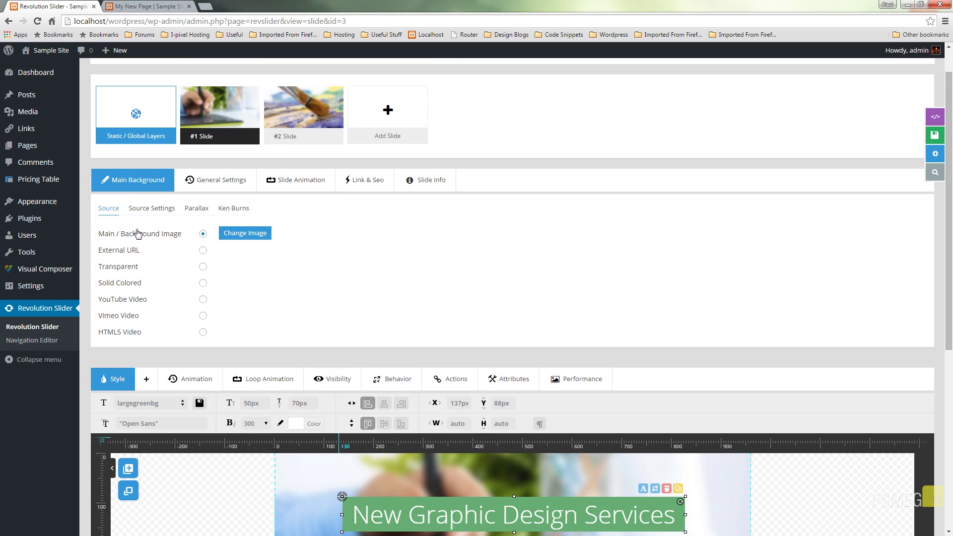
{"action": "left_click", "coordinate": [148, 217]}
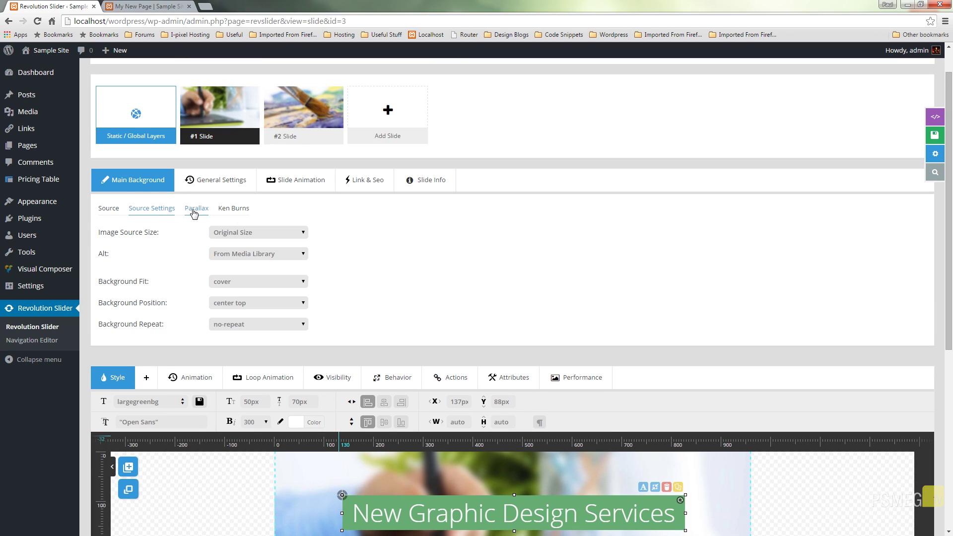
{"action": "left_click", "coordinate": [193, 211]}
{"action": "left_click", "coordinate": [225, 210]}
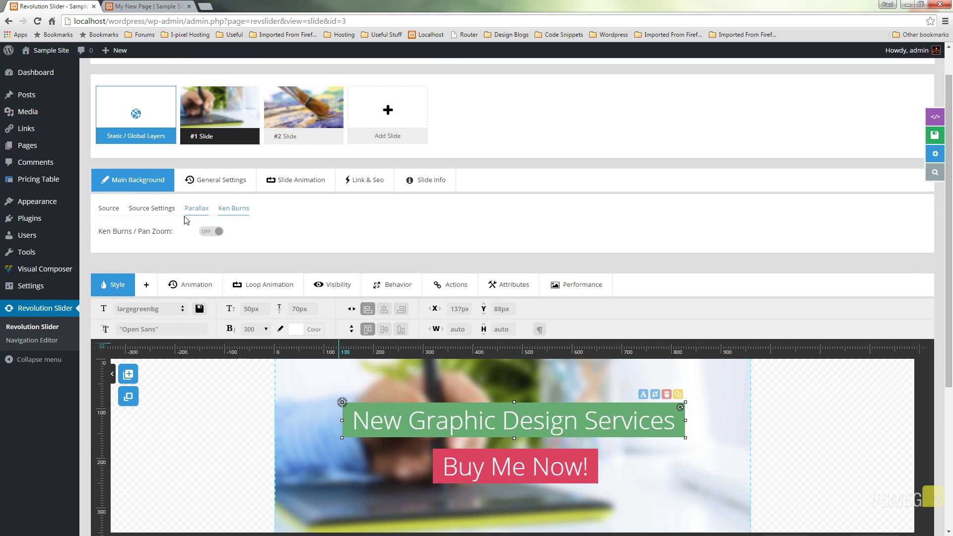
Check the slide's General, Animation, Link & Seo and Slide Info tabs, returning to Main Background.
{"action": "left_click", "coordinate": [206, 181]}
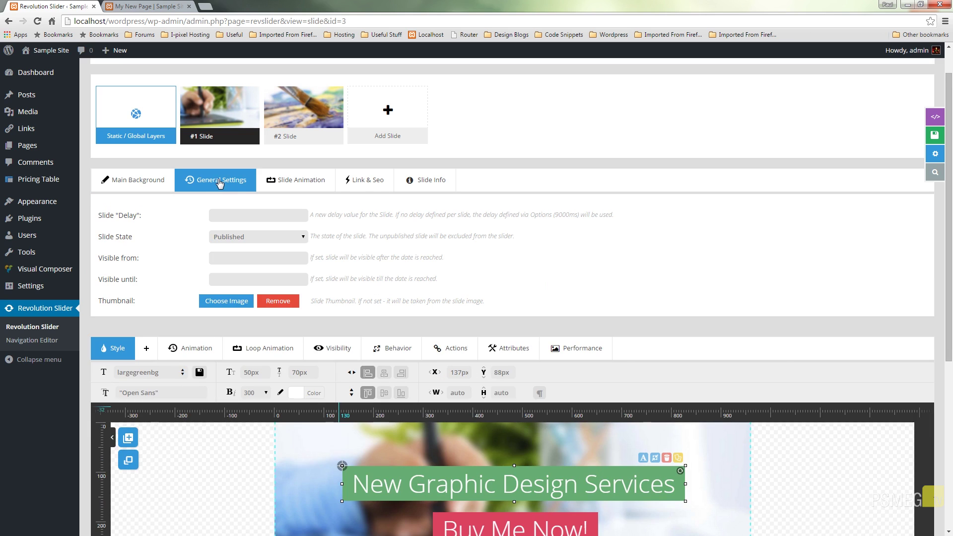
{"action": "left_click", "coordinate": [290, 182]}
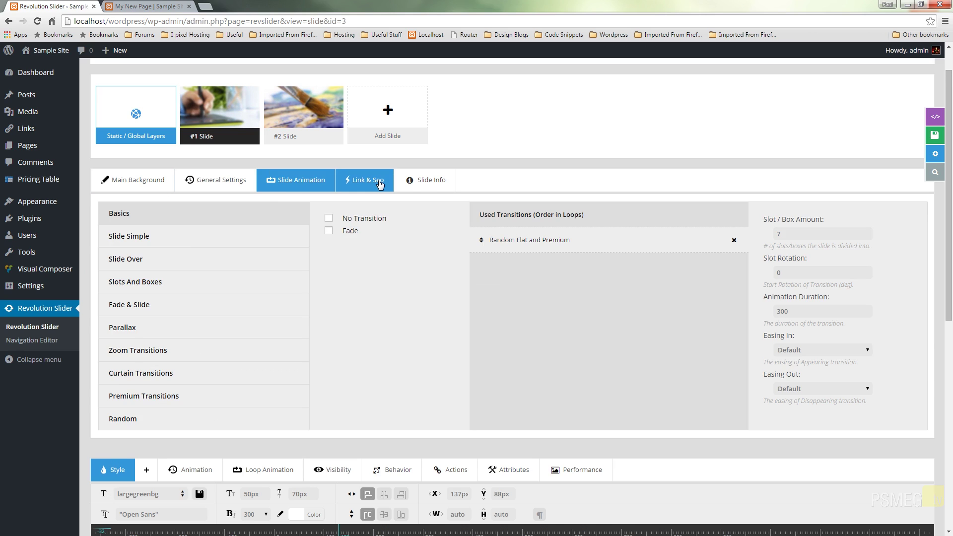
{"action": "left_click", "coordinate": [380, 183]}
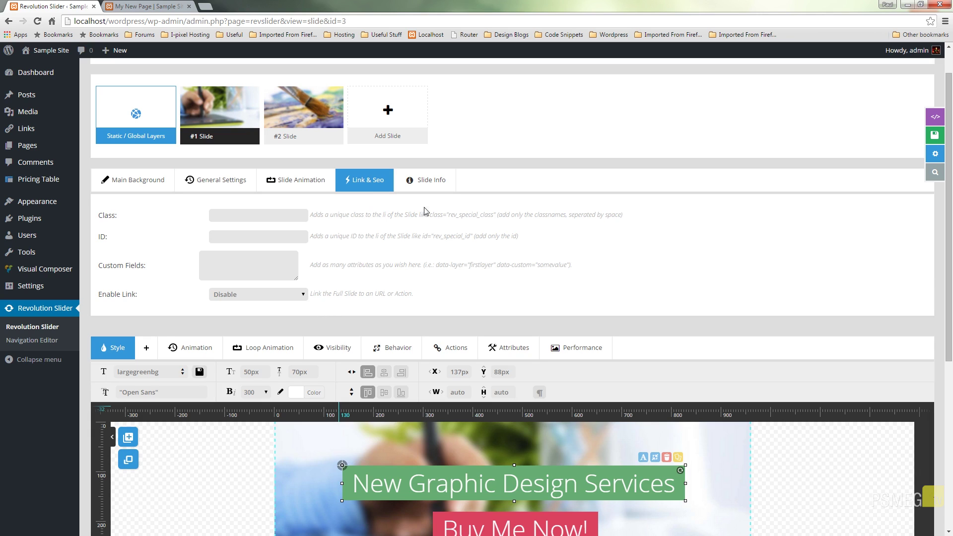
{"action": "left_click", "coordinate": [431, 182]}
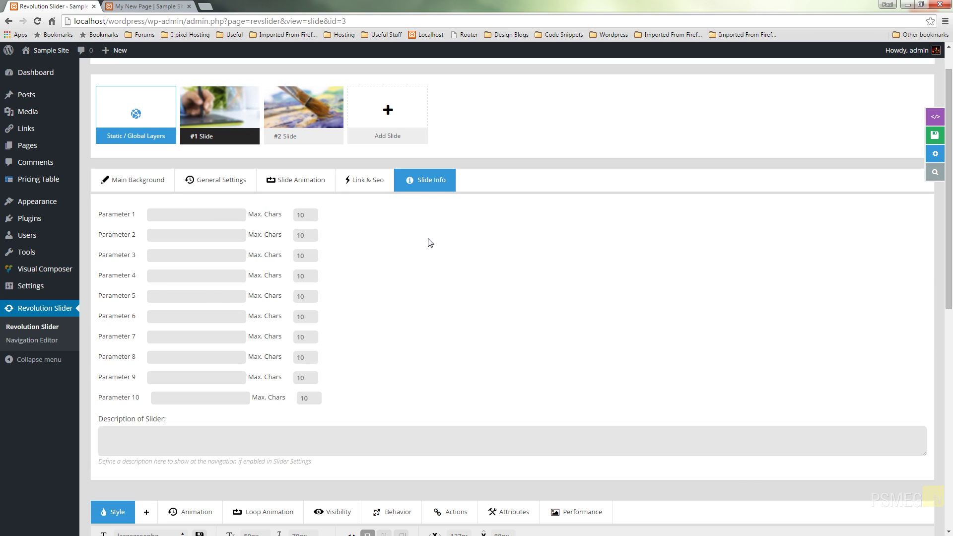
{"action": "left_click", "coordinate": [147, 183]}
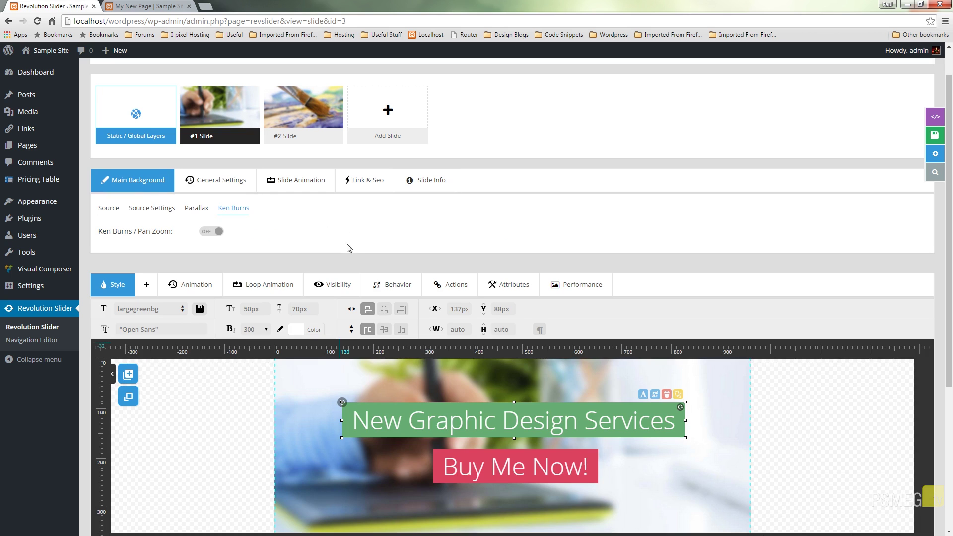
Browse the headline layer's Animation (with preview), Loop Animation and Visibility settings.
{"action": "scroll", "coordinate": [342, 246], "scroll_direction": "down", "scroll_amount": 2}
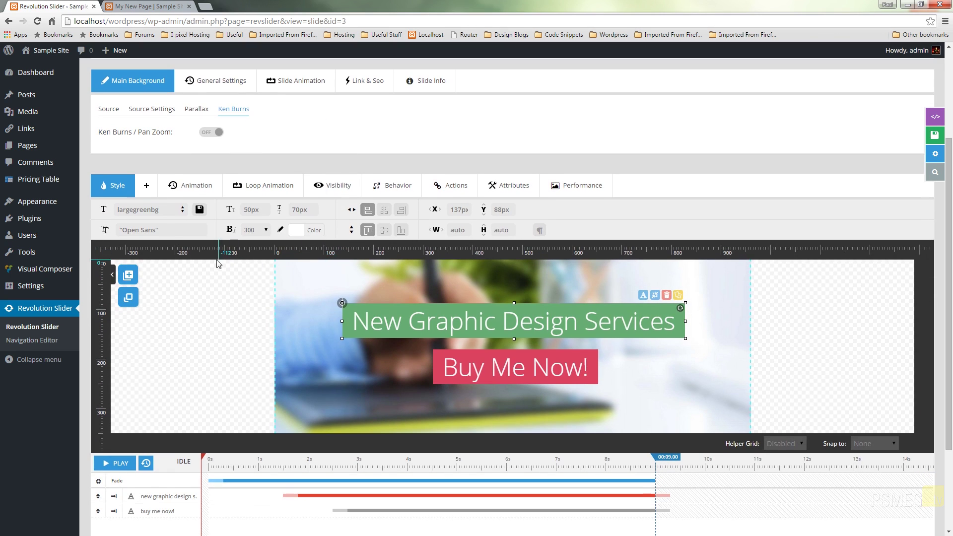
{"action": "left_click", "coordinate": [193, 190]}
{"action": "left_click", "coordinate": [217, 188]}
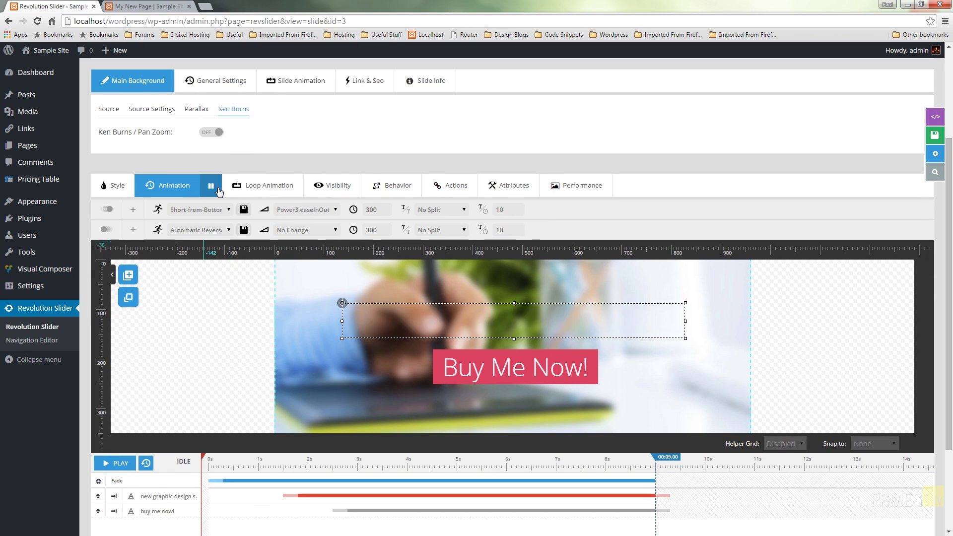
{"action": "left_click", "coordinate": [263, 186]}
{"action": "left_click", "coordinate": [331, 192]}
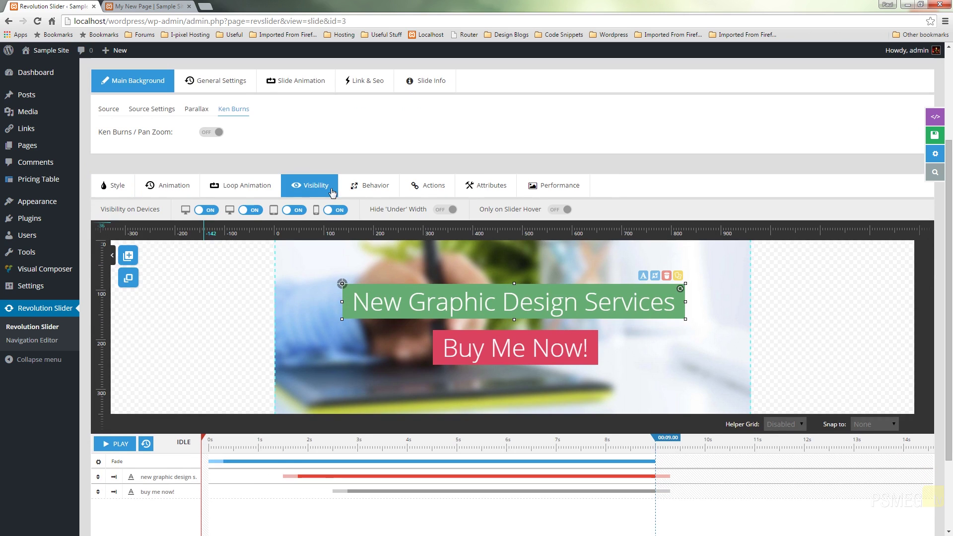
{"action": "left_click", "coordinate": [243, 190]}
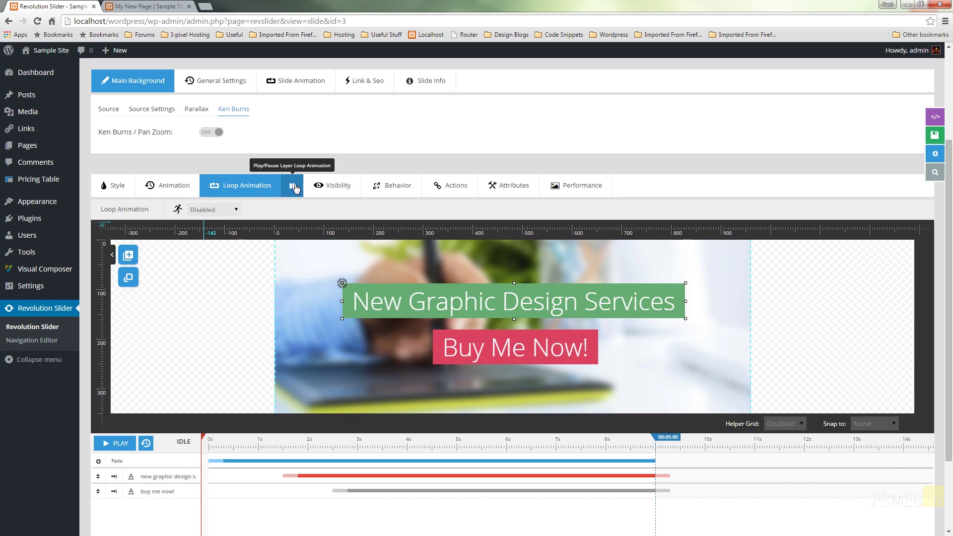
Step through the layer's Animation, Behavior and Actions tabs, ending on the empty Attributes fields.
{"action": "left_click", "coordinate": [189, 187]}
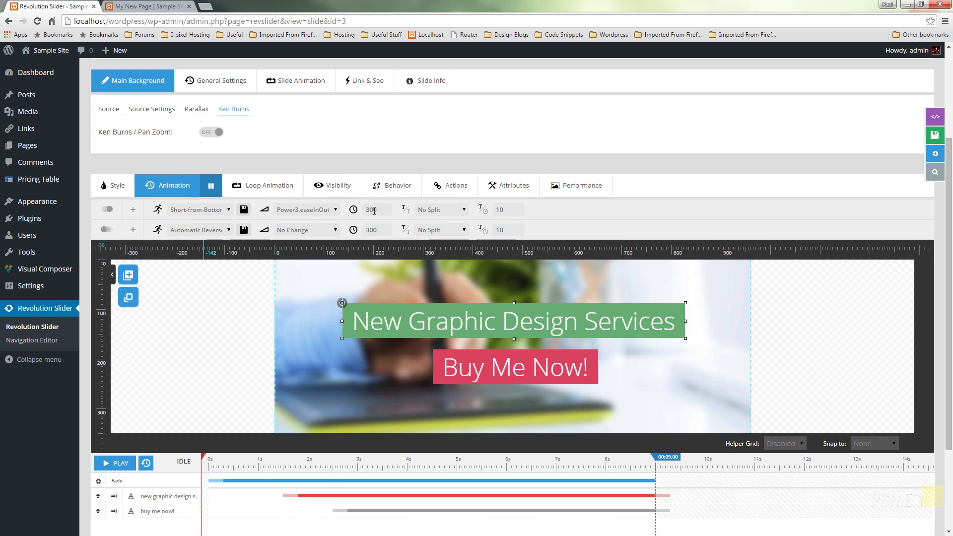
{"action": "left_click", "coordinate": [391, 192]}
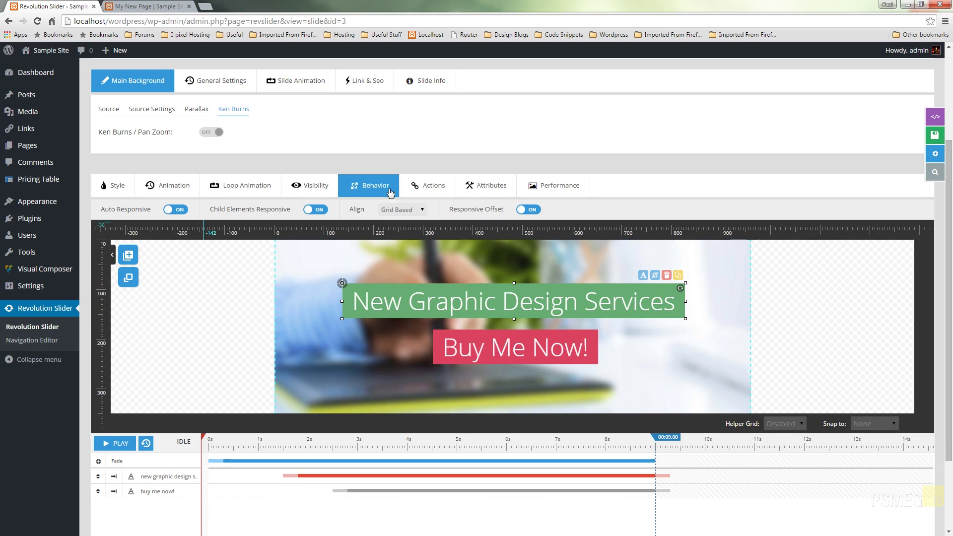
{"action": "left_click", "coordinate": [432, 188]}
{"action": "left_click", "coordinate": [496, 189]}
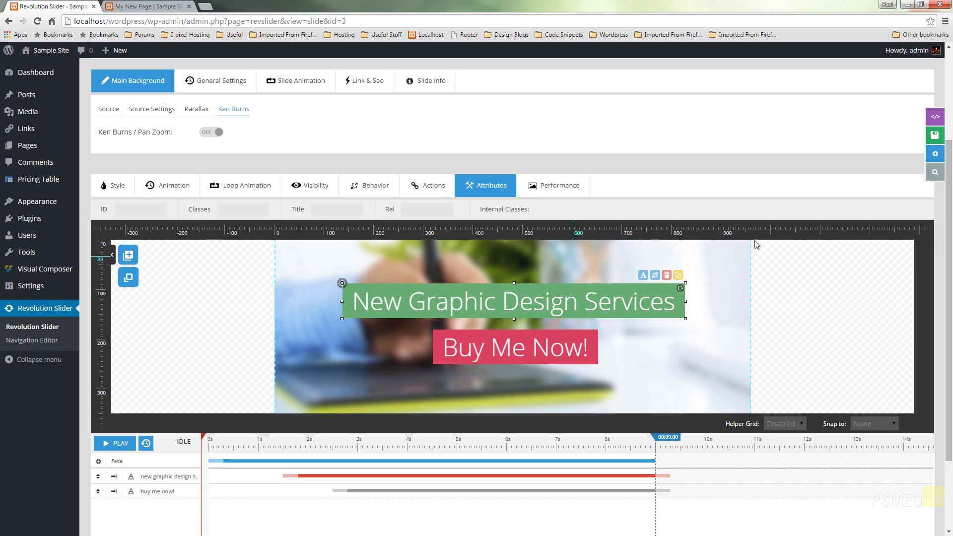
Scroll the editor page and show the headline layer's Performance tab, which lists no options.
{"action": "left_click_drag", "start_coordinate": [945, 214], "coordinate": [945, 273]}
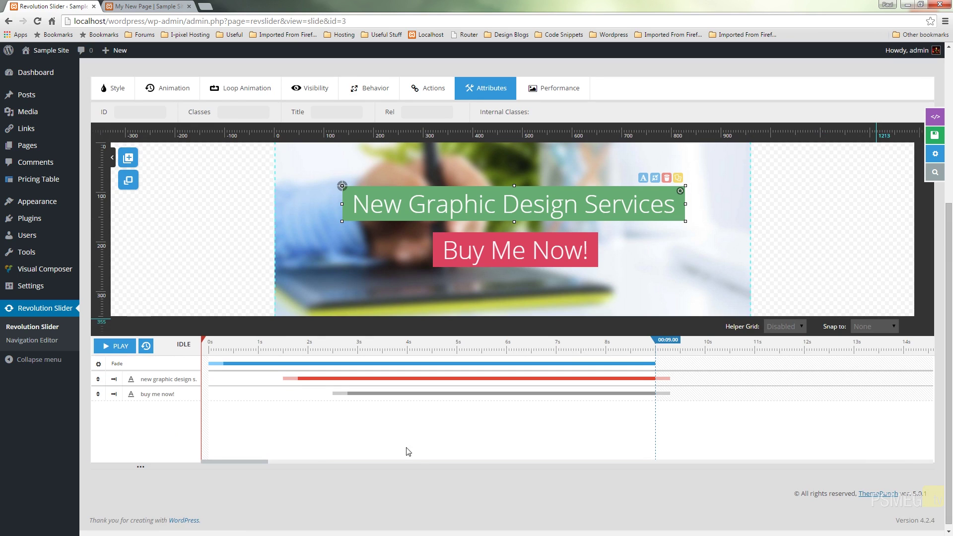
{"action": "left_click_drag", "start_coordinate": [950, 219], "coordinate": [949, 201]}
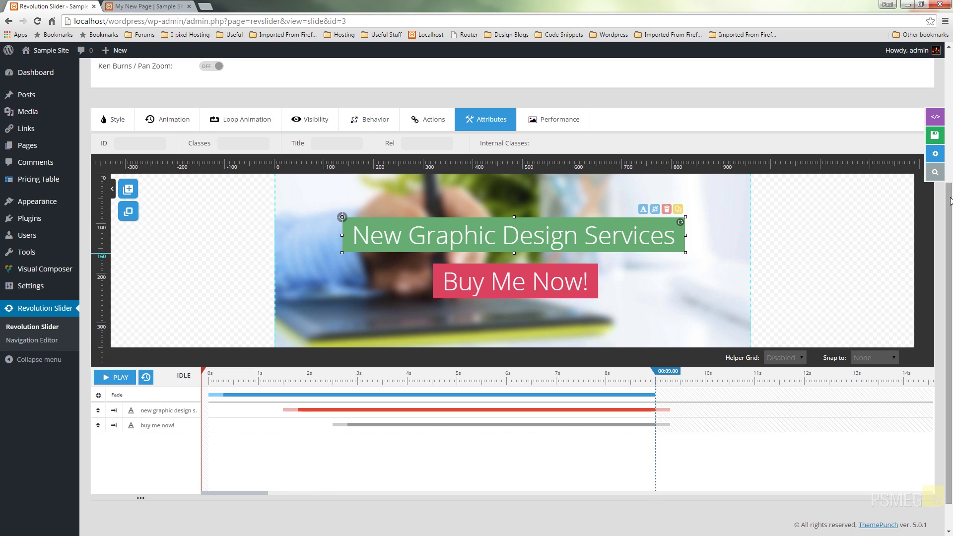
{"action": "left_click_drag", "start_coordinate": [951, 200], "coordinate": [950, 149]}
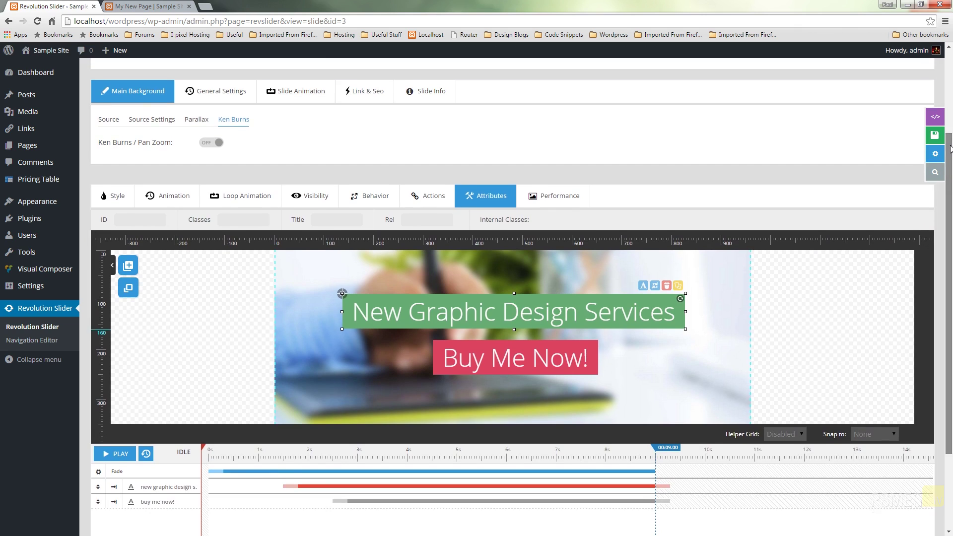
{"action": "left_click", "coordinate": [569, 211]}
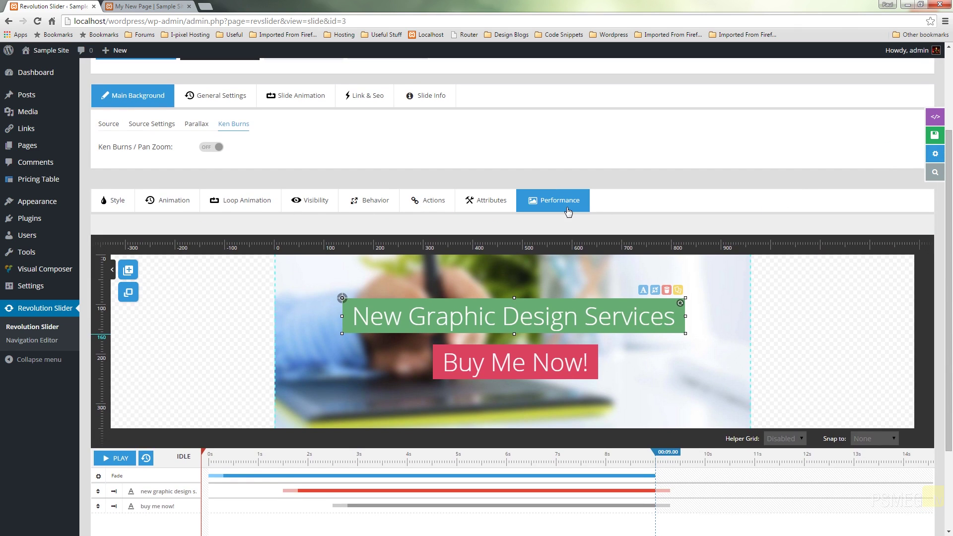
Cycle the headline layer through its Style, Animation, Loop Animation and Visibility tabs.
{"action": "left_click", "coordinate": [110, 206]}
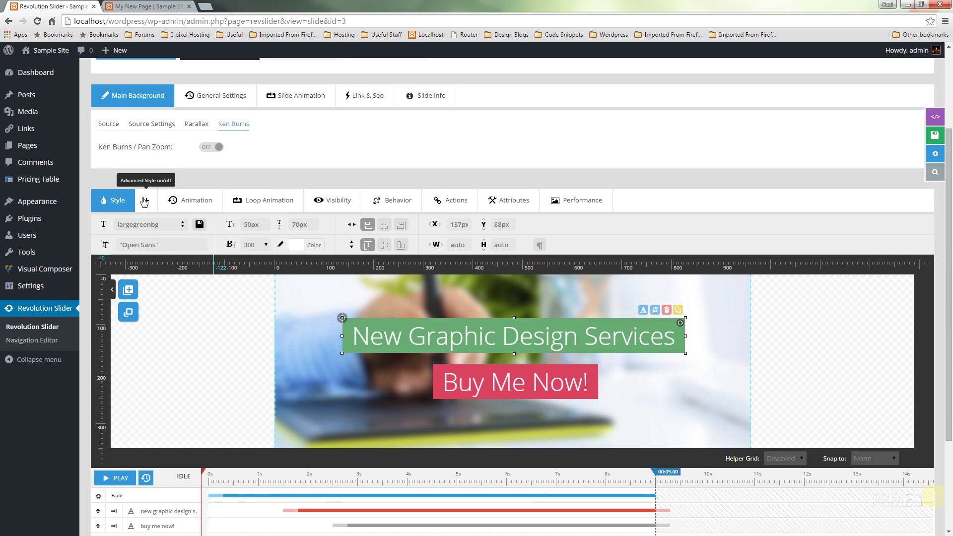
{"action": "left_click", "coordinate": [184, 201]}
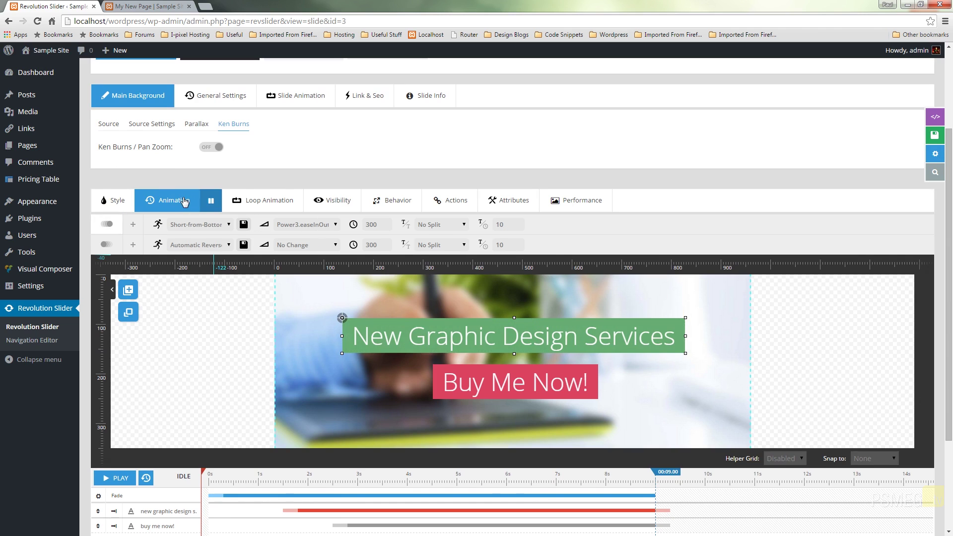
{"action": "left_click", "coordinate": [251, 201]}
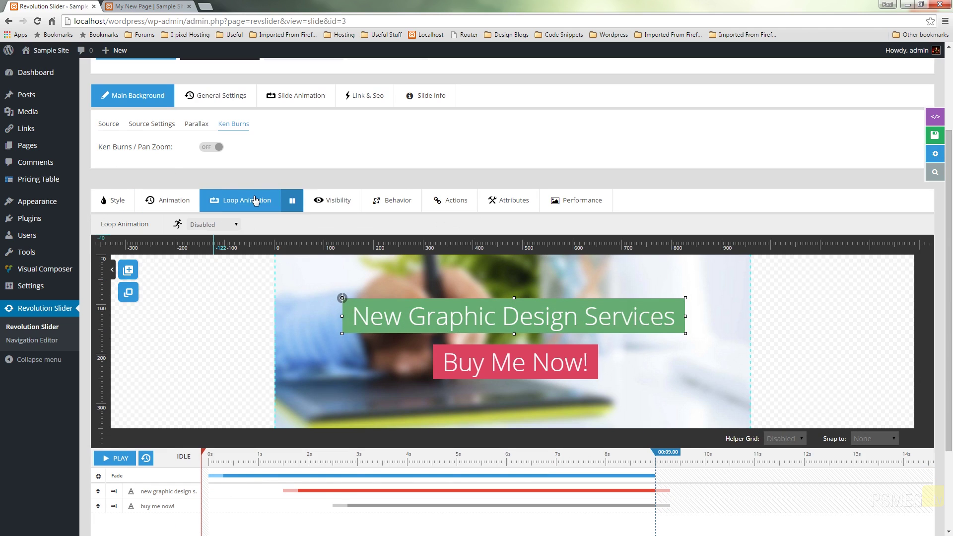
{"action": "left_click", "coordinate": [325, 200]}
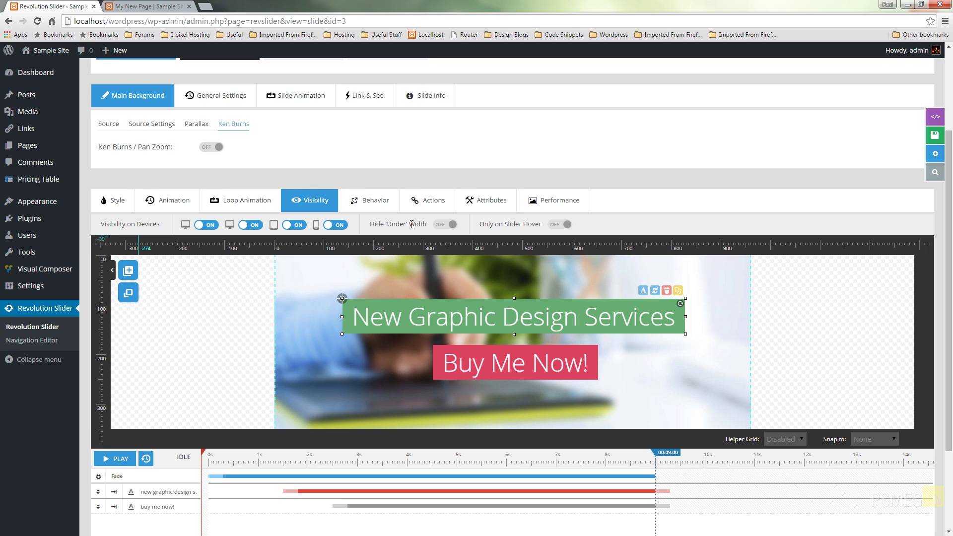
{"action": "left_click", "coordinate": [447, 225]}
{"action": "left_click", "coordinate": [448, 225]}
{"action": "left_click_drag", "start_coordinate": [950, 216], "coordinate": [950, 140]}
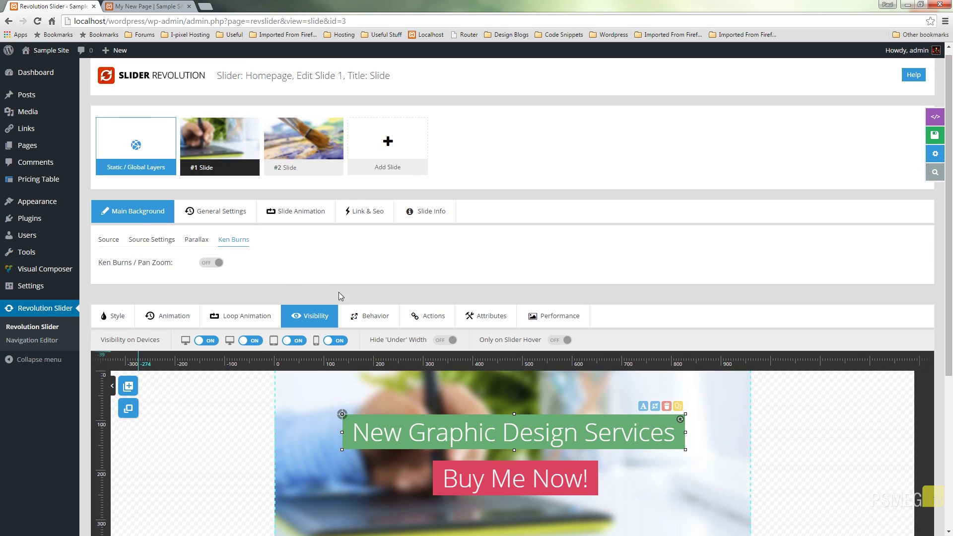
{"action": "mouse_move", "coordinate": [950, 209]}
{"action": "left_mouse_down"}
{"action": "mouse_move", "coordinate": [951, 355]}
{"action": "mouse_move", "coordinate": [949, 193]}
{"action": "left_mouse_up"}
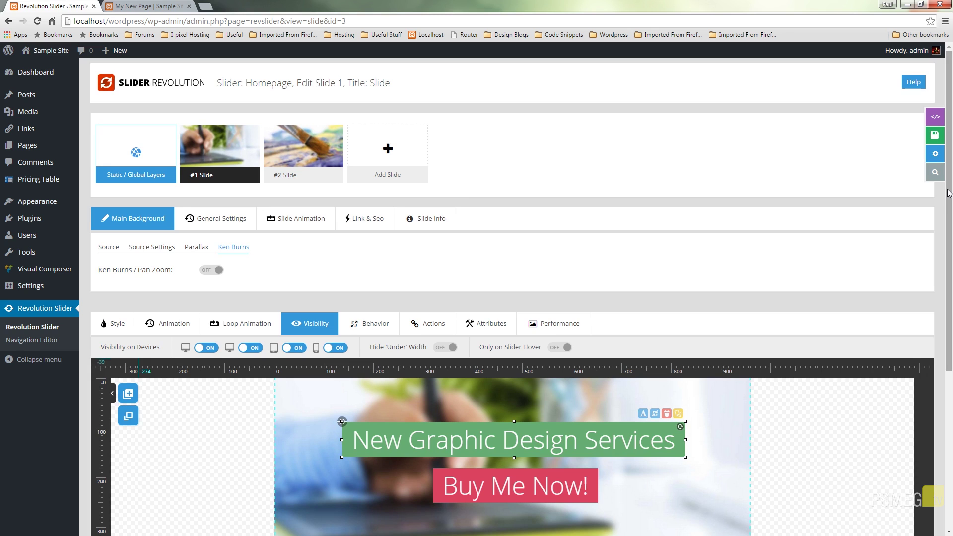
{"action": "scroll", "coordinate": [948, 192], "scroll_direction": "down", "scroll_amount": 5}
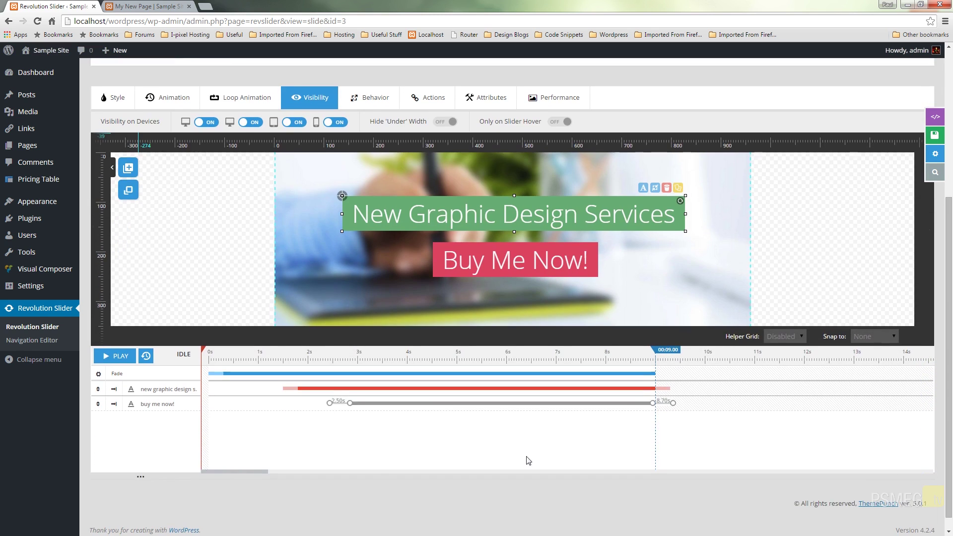